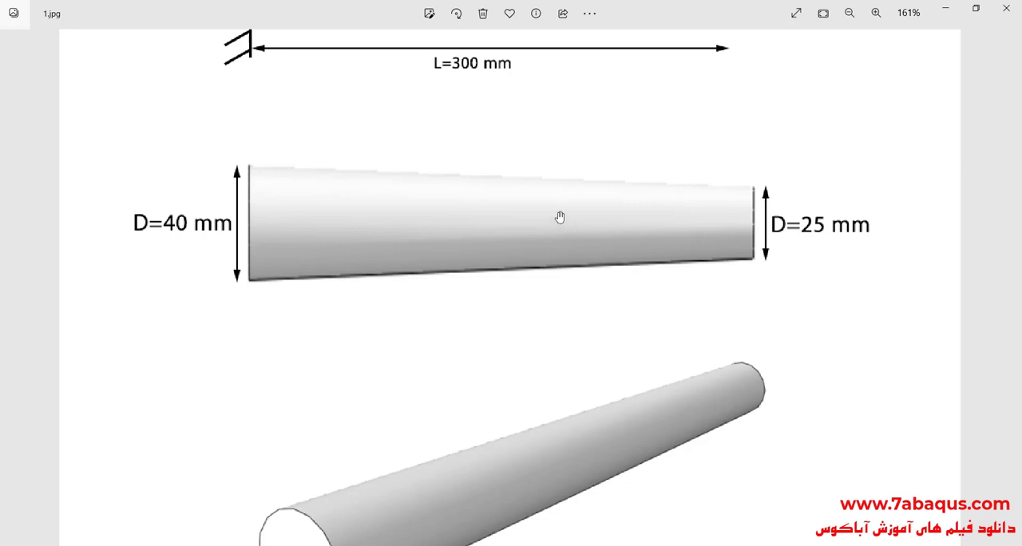
# Examine the bar problem drawing in 1.jpg for its dimensions, material, support and load.
pyautogui.moveTo(558, 217); pyautogui.dragTo(569, 420)
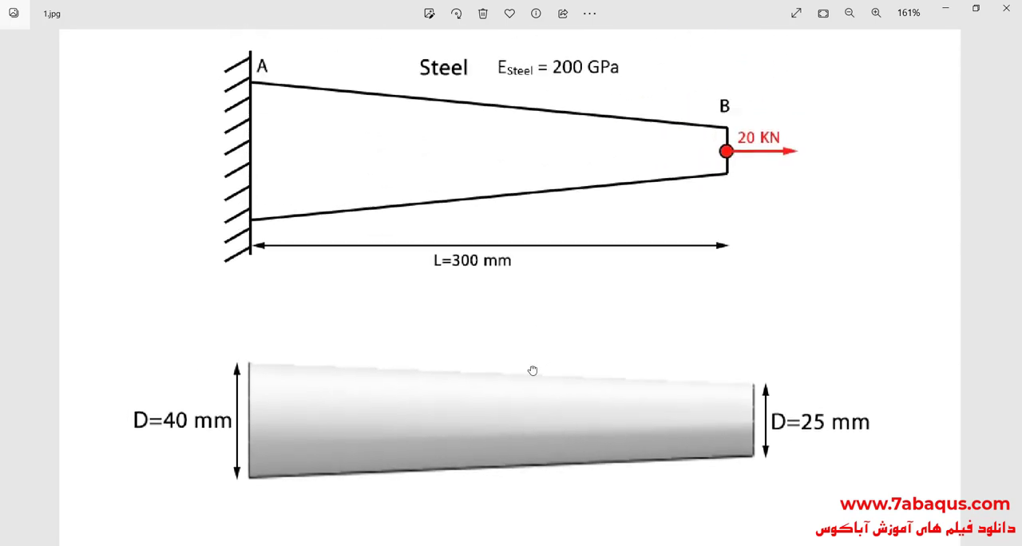
pyautogui.scroll(-5, 532, 370)
pyautogui.scroll(-1, 559, 271)
pyautogui.keyDown('ctrl'); pyautogui.scroll(-3, 563, 249); pyautogui.keyUp('ctrl')
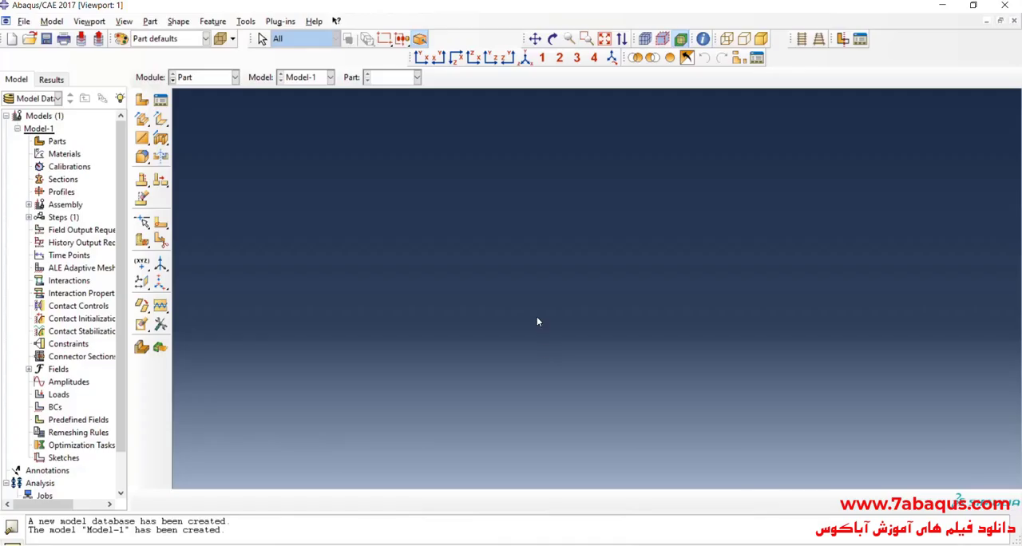
# In Abaqus/CAE, create a 3D deformable solid revolution part named bar with an approximate size of 1000.
pyautogui.click(141, 102)
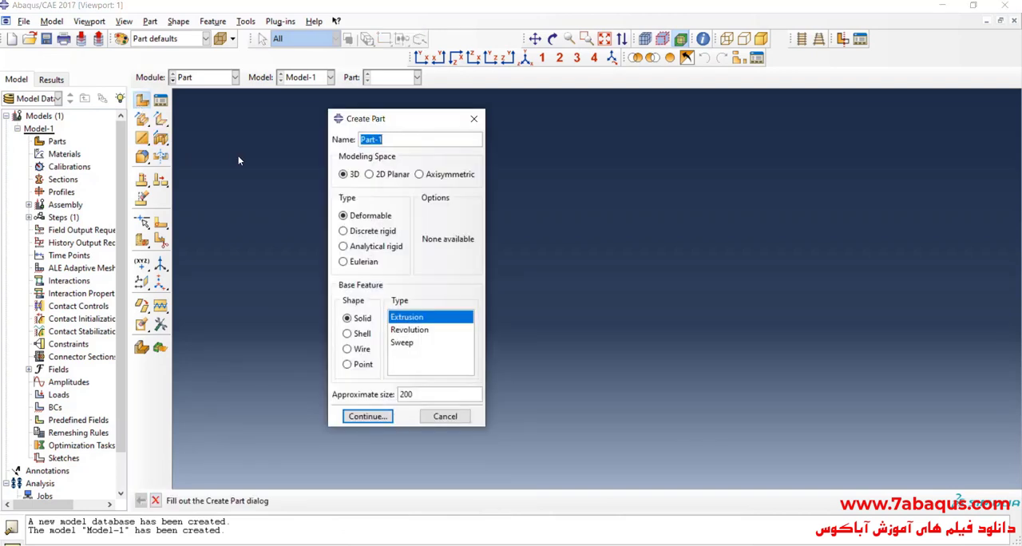
pyautogui.write('bar')
pyautogui.click(364, 217)
pyautogui.click(359, 319)
pyautogui.click(417, 331)
pyautogui.doubleClick(425, 395)
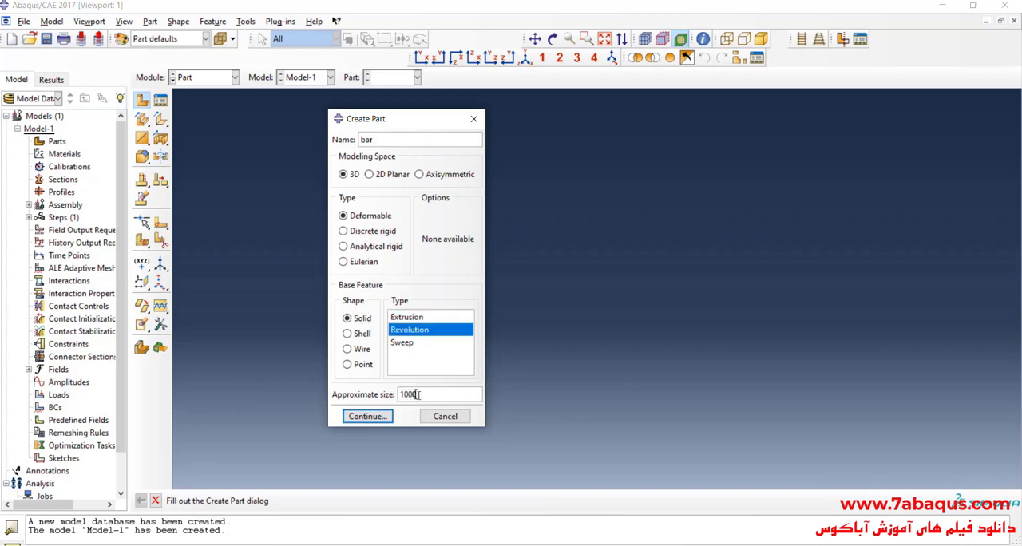
pyautogui.click(368, 417)
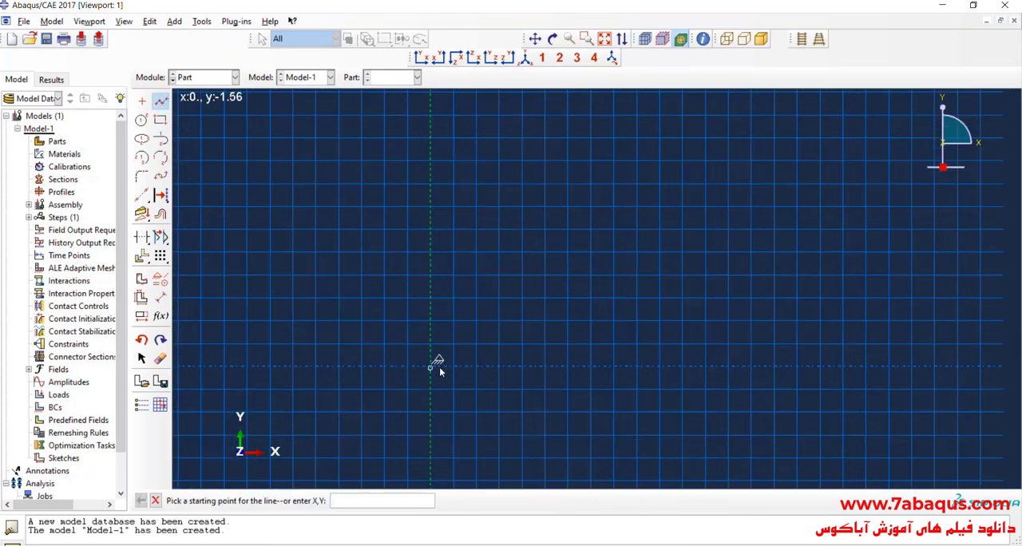
# Sketch an open profile from the origin: a bottom edge 140 long, a slanted side to (40, 380), and a top edge back to the axis.
pyautogui.click(435, 366)
pyautogui.click(593, 366)
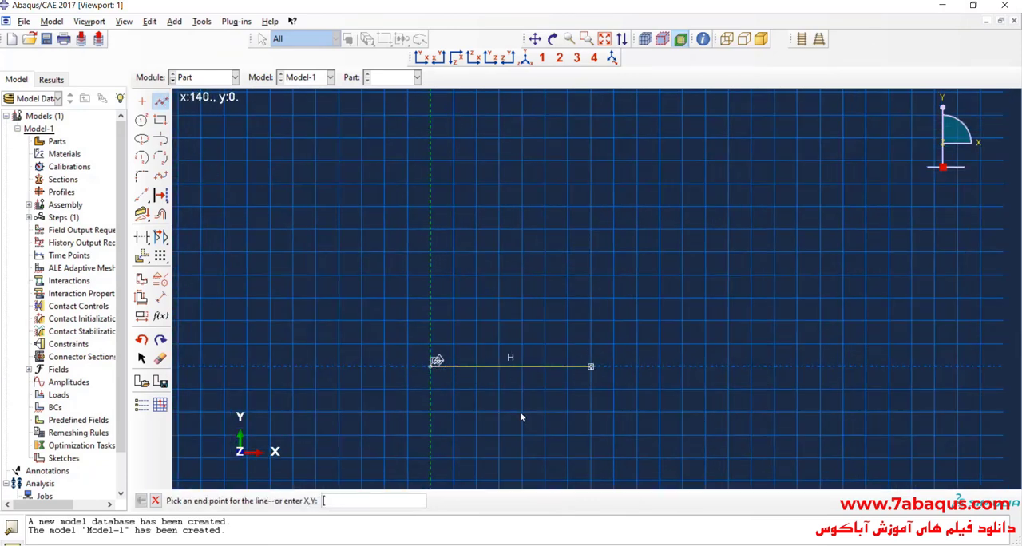
pyautogui.scroll(-2, 501, 389)
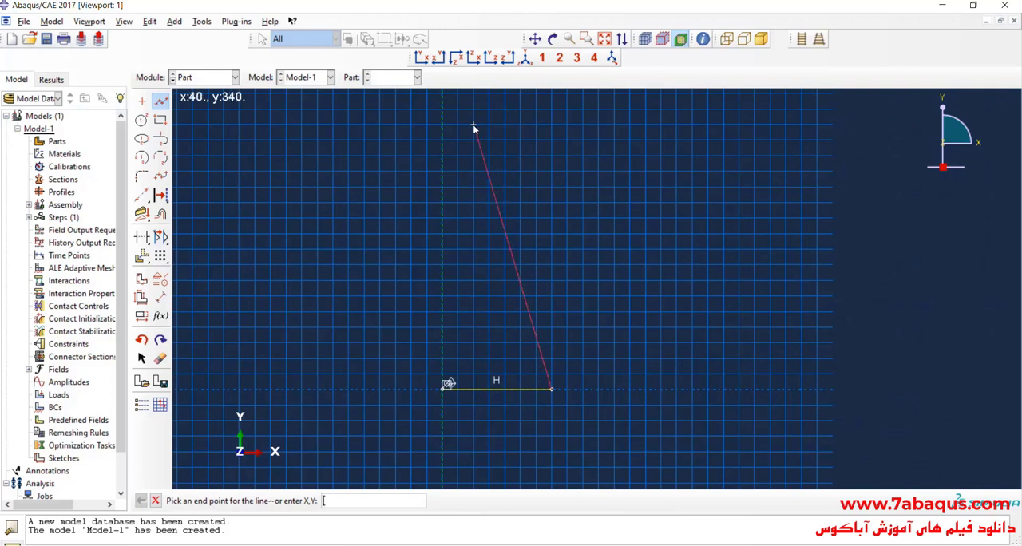
pyautogui.scroll(-1, 471, 233)
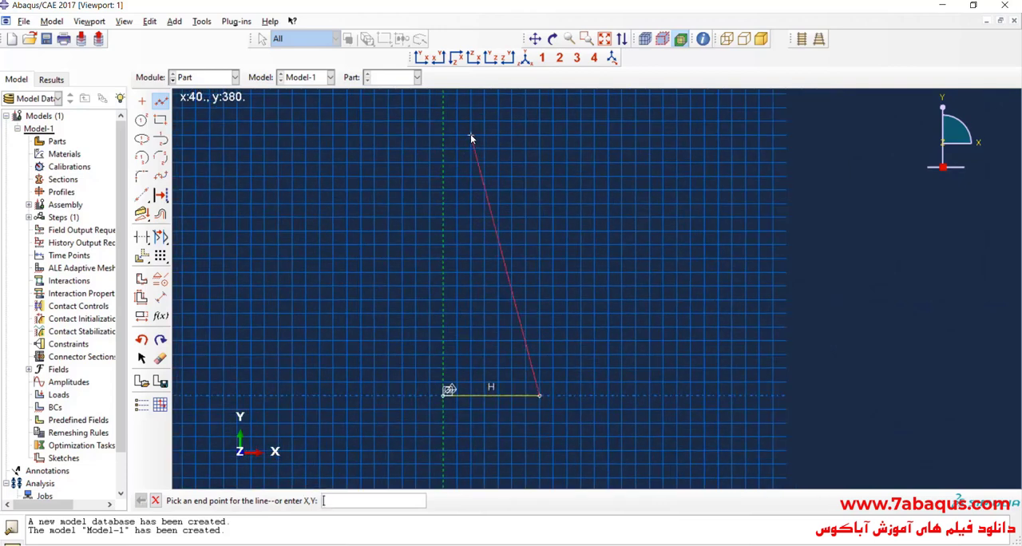
pyautogui.click(470, 138)
pyautogui.scroll(2, 423, 115)
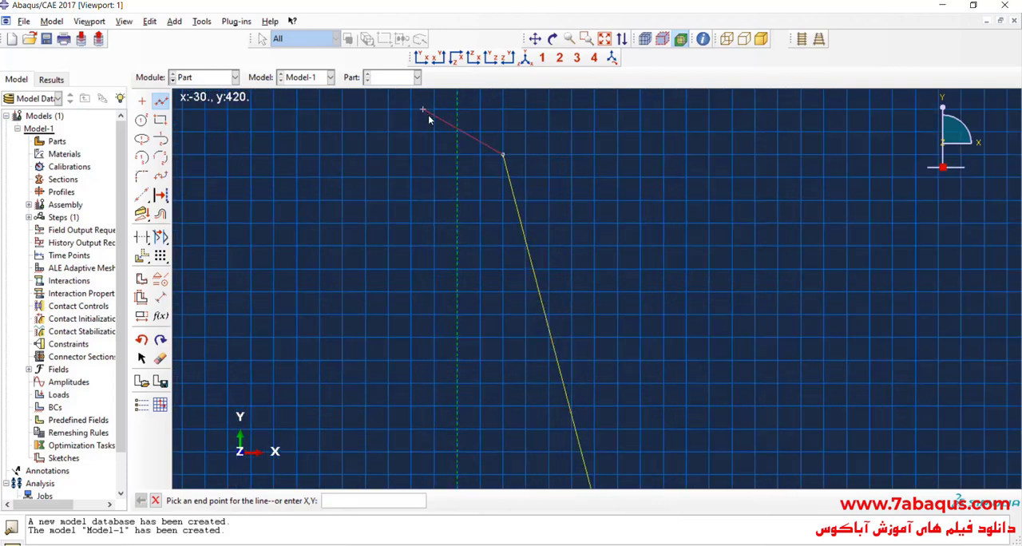
pyautogui.click(462, 160)
pyautogui.scroll(-2, 436, 134)
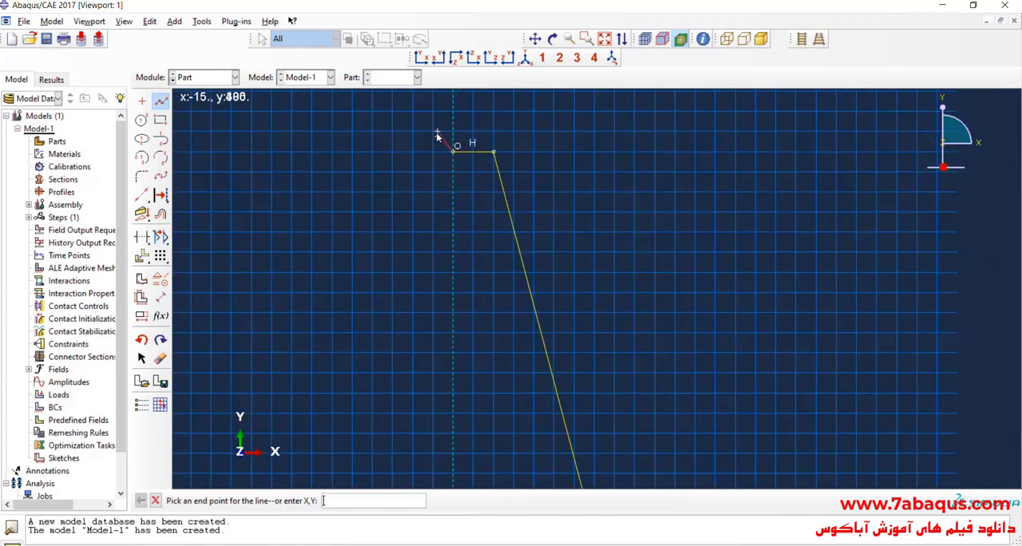
pyautogui.scroll(-1, 436, 132)
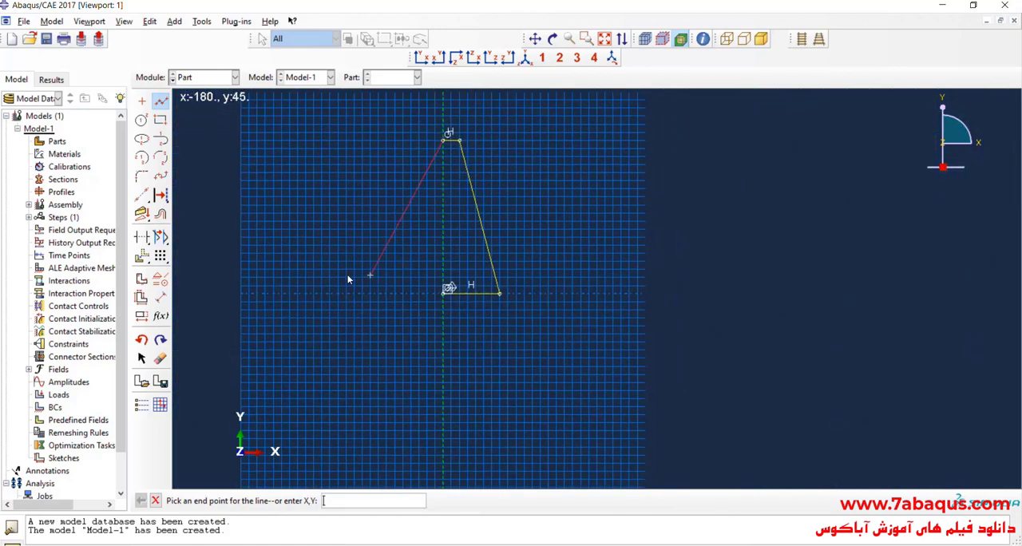
# Check the bar length in 1.jpg and dimension the vertical distance between the profile's two axis endpoints as 300.
pyautogui.click(160, 297)
pyautogui.hotkey('alt', 'Tab')
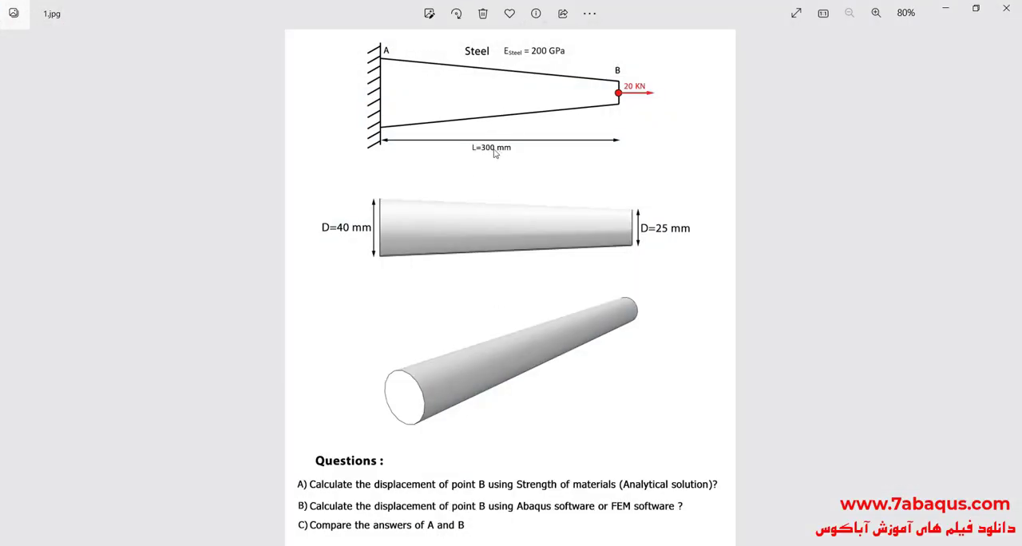
pyautogui.scroll(3, 514, 121)
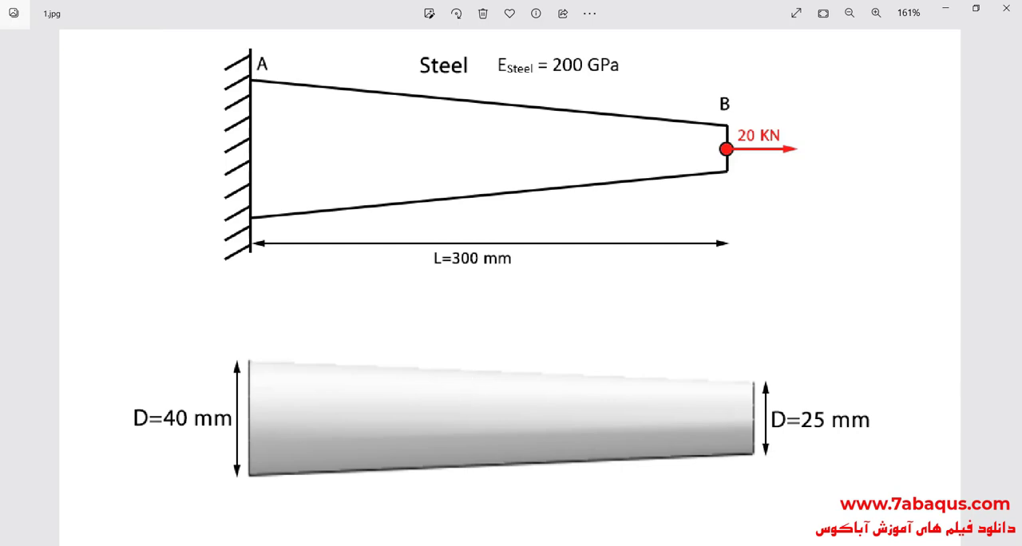
pyautogui.hotkey('alt', 'Tab')
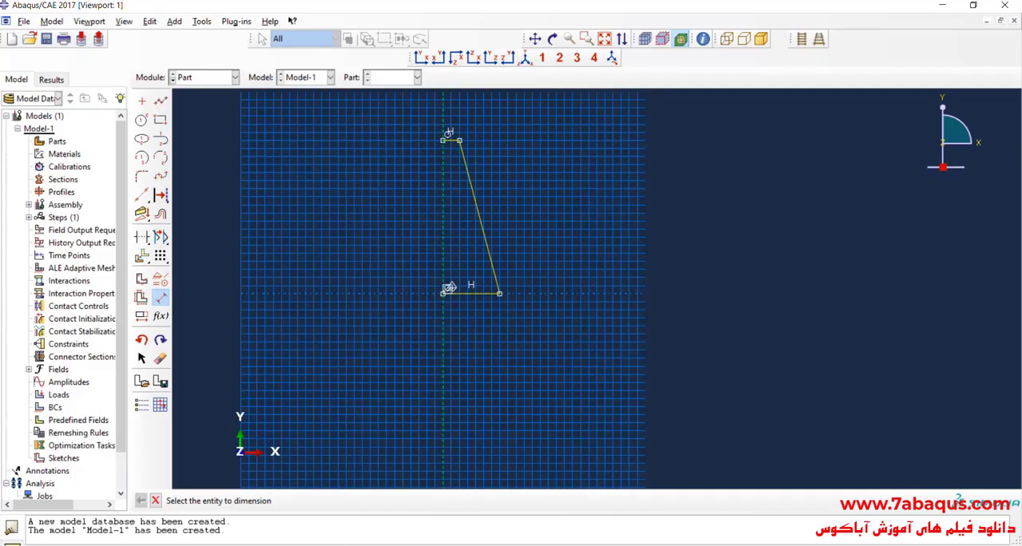
pyautogui.click(444, 293)
pyautogui.click(443, 141)
pyautogui.click(404, 203)
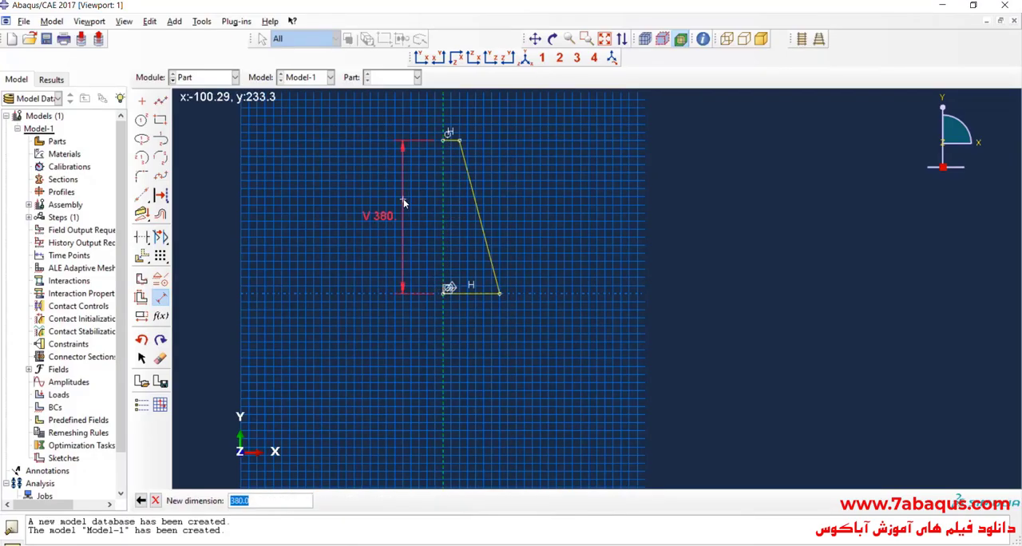
pyautogui.write('300')
pyautogui.press('Return')
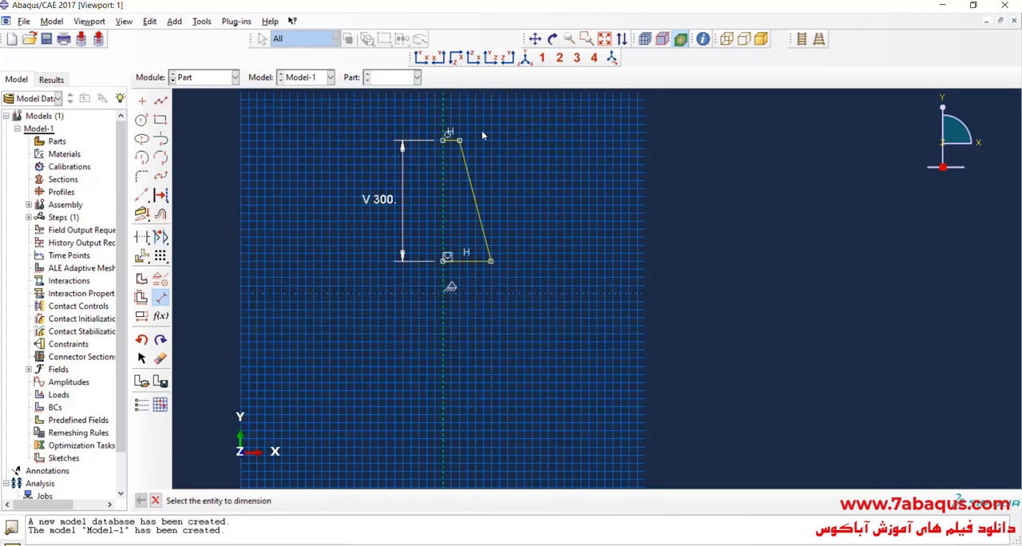
# Check the end diameters in 1.jpg and dimension the profile's bottom edge as 20.
pyautogui.scroll(4, 473, 148)
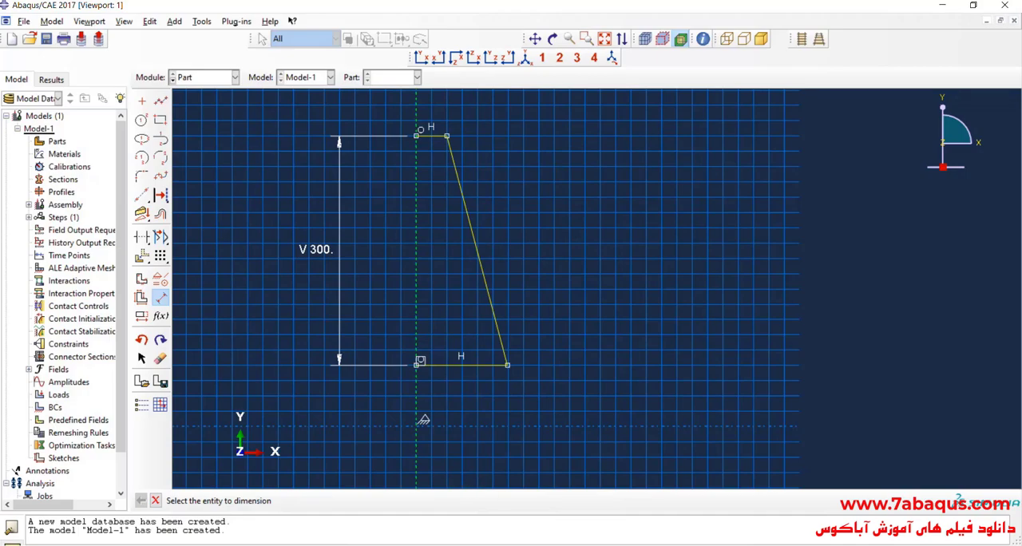
pyautogui.click(557, 541)
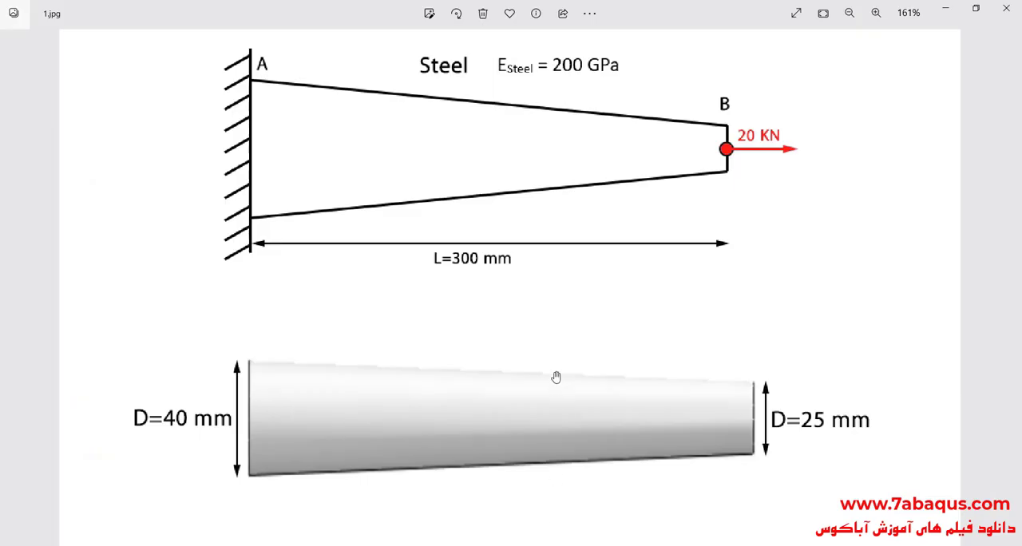
pyautogui.moveTo(556, 397); pyautogui.dragTo(558, 276)
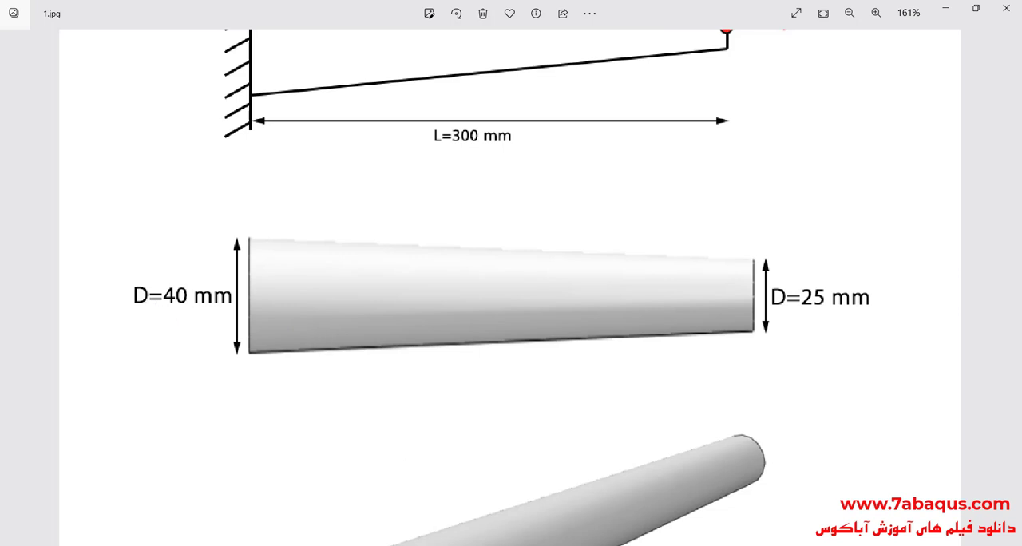
pyautogui.hotkey('alt', 'Tab')
pyautogui.click(460, 366)
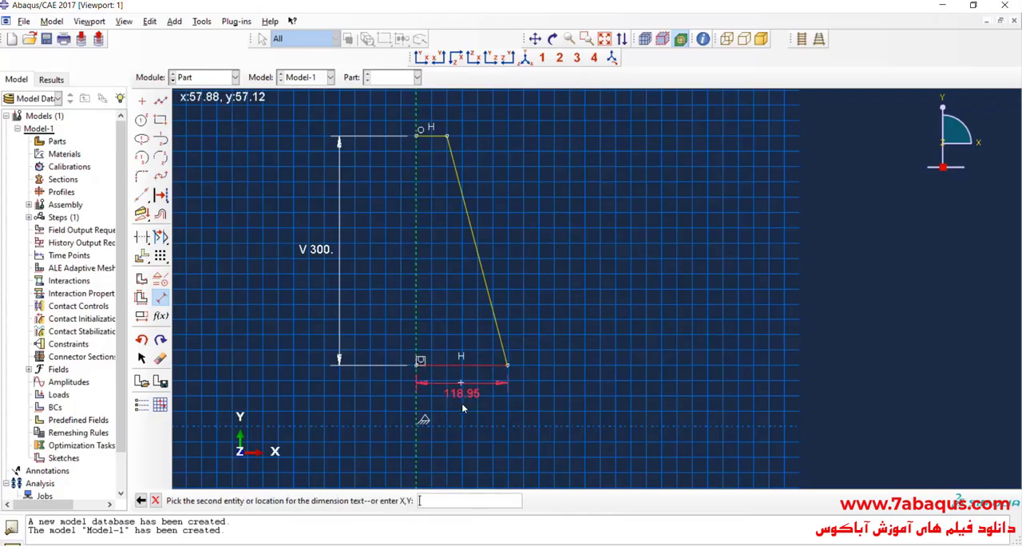
pyautogui.click(466, 395)
pyautogui.write('1')
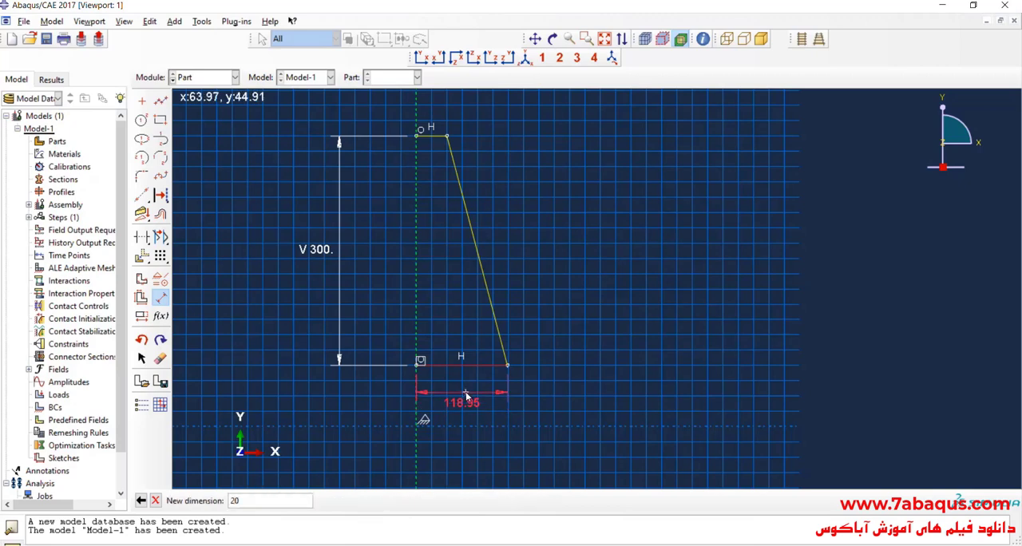
pyautogui.write('0')
pyautogui.press('Return')
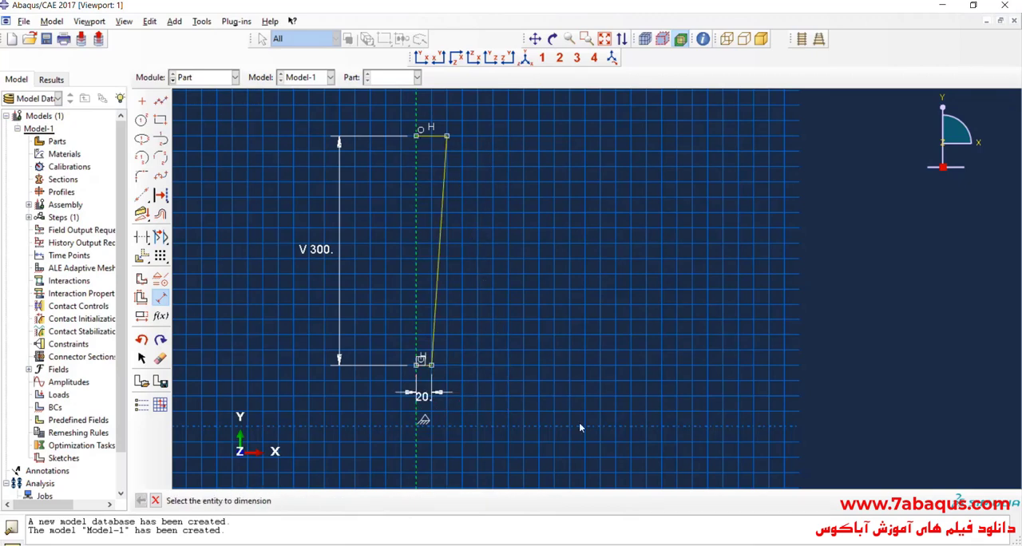
# Recheck the small-end diameter in 1.jpg, minimize the image, and dimension the profile's top edge as 12.5.
pyautogui.hotkey('alt', 'Tab')
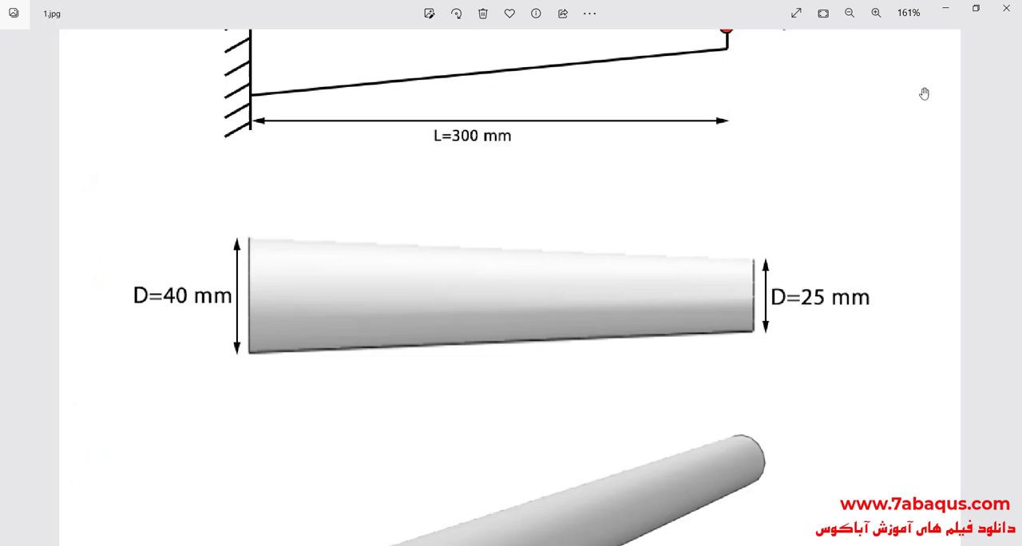
pyautogui.click(944, 10)
pyautogui.scroll(3, 452, 101)
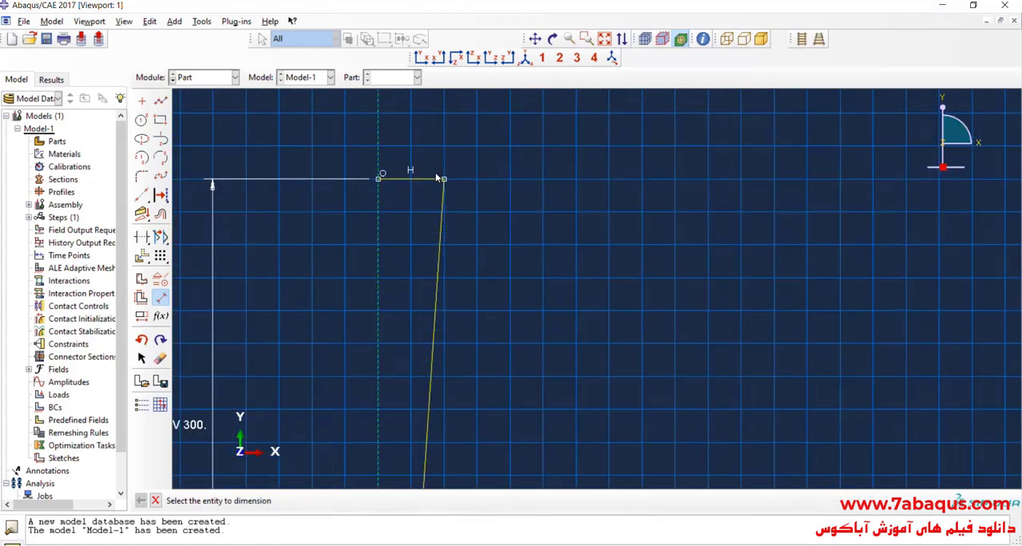
pyautogui.click(429, 179)
pyautogui.click(422, 149)
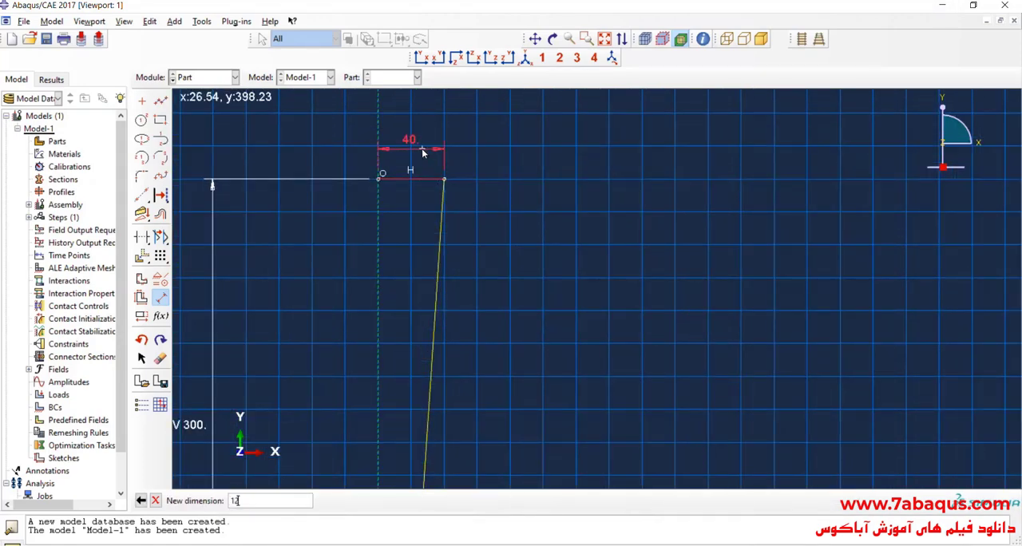
pyautogui.write('12.5')
pyautogui.press('Return')
pyautogui.scroll(-2, 407, 240)
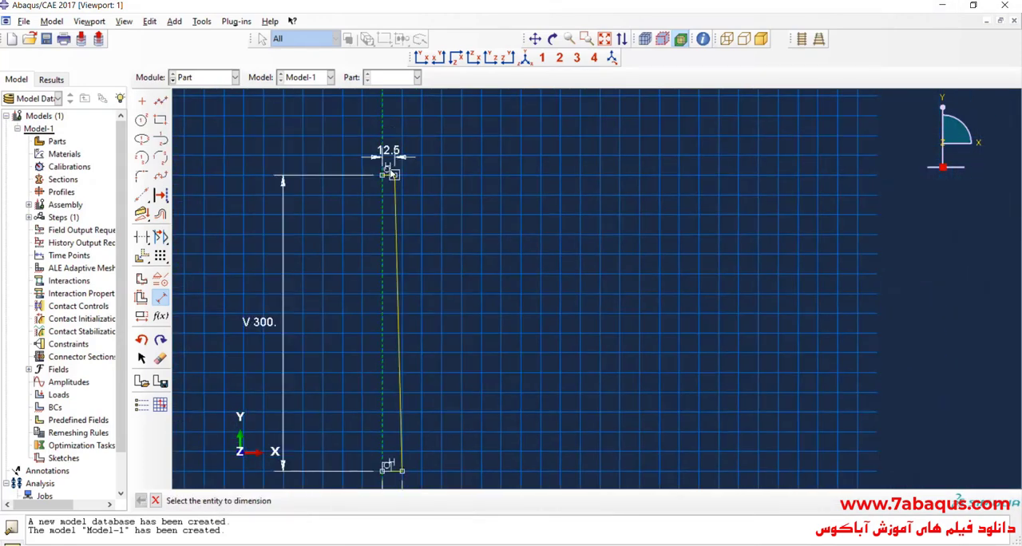
pyautogui.scroll(3, 359, 237)
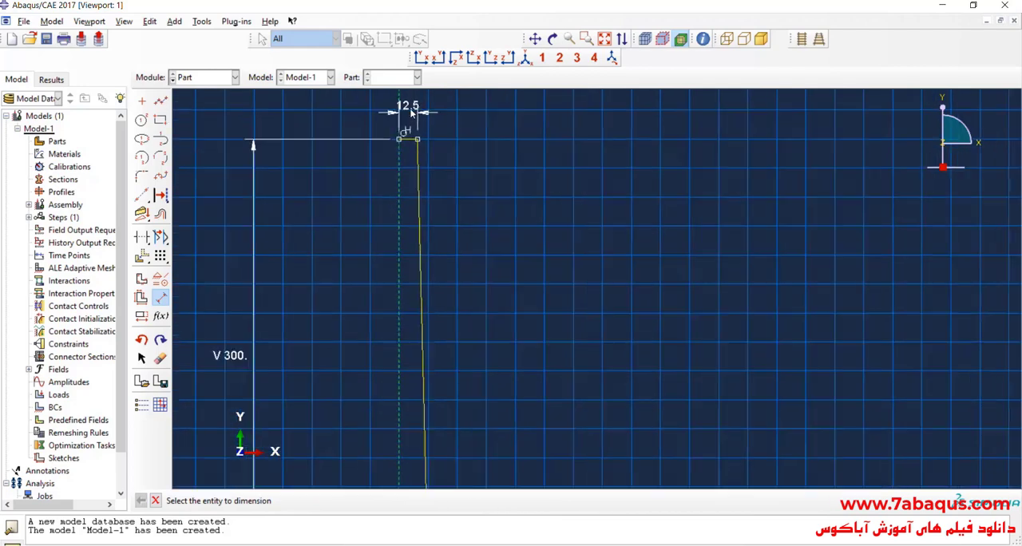
# Close the profile with a vertical line along the axis and revolve it 360 degrees into a solid.
pyautogui.press('Escape')
pyautogui.click(160, 99)
pyautogui.click(400, 131)
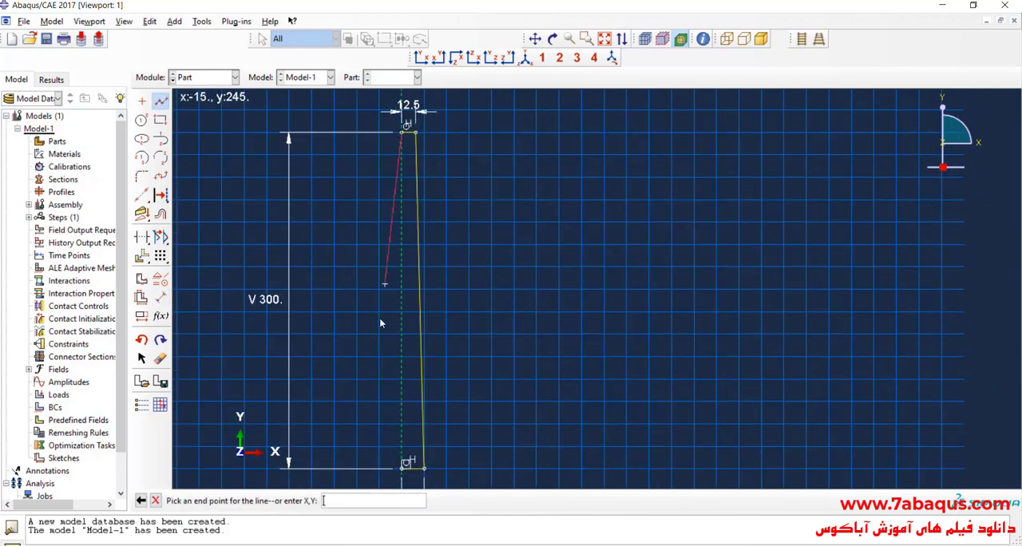
pyautogui.click(401, 468)
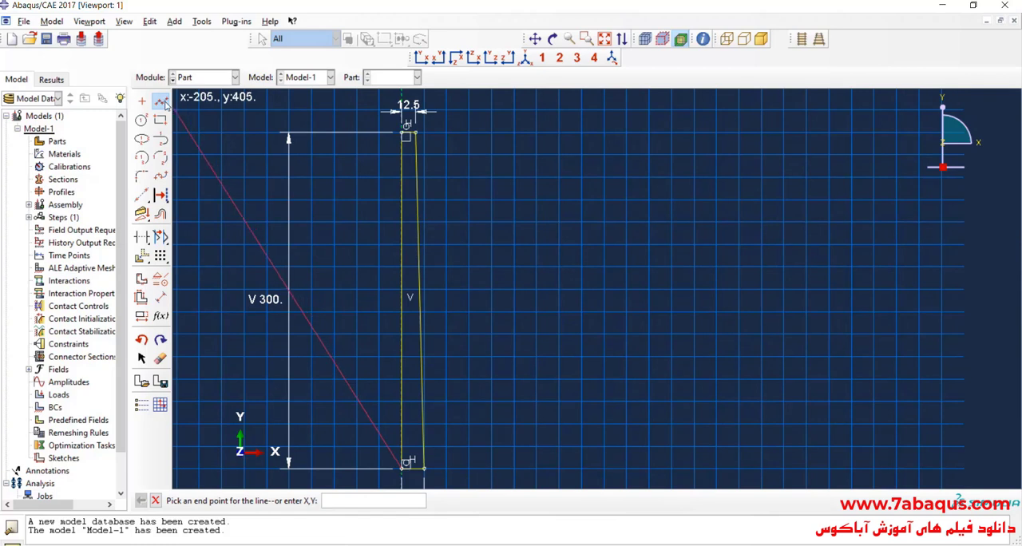
pyautogui.press('Escape')
pyautogui.click(322, 501)
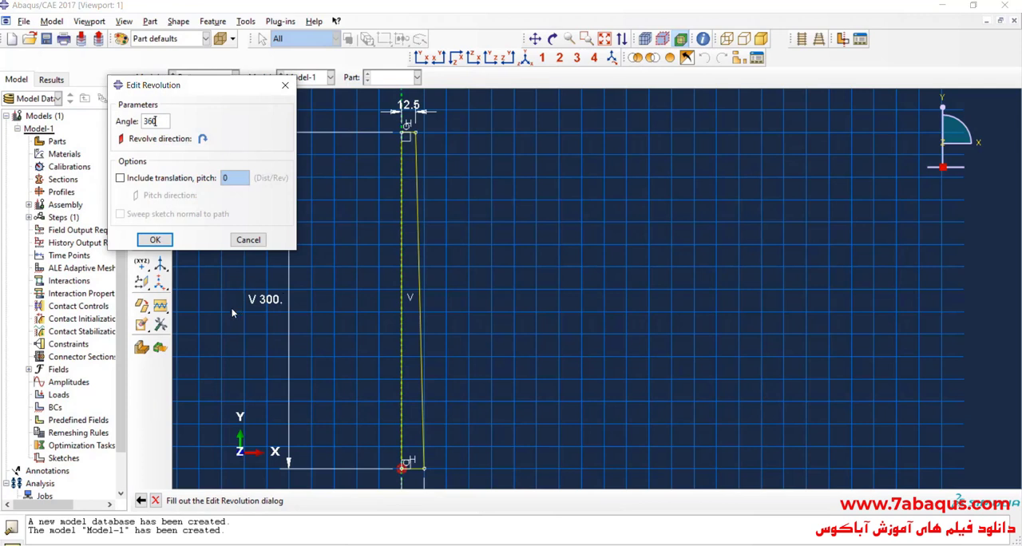
pyautogui.click(155, 239)
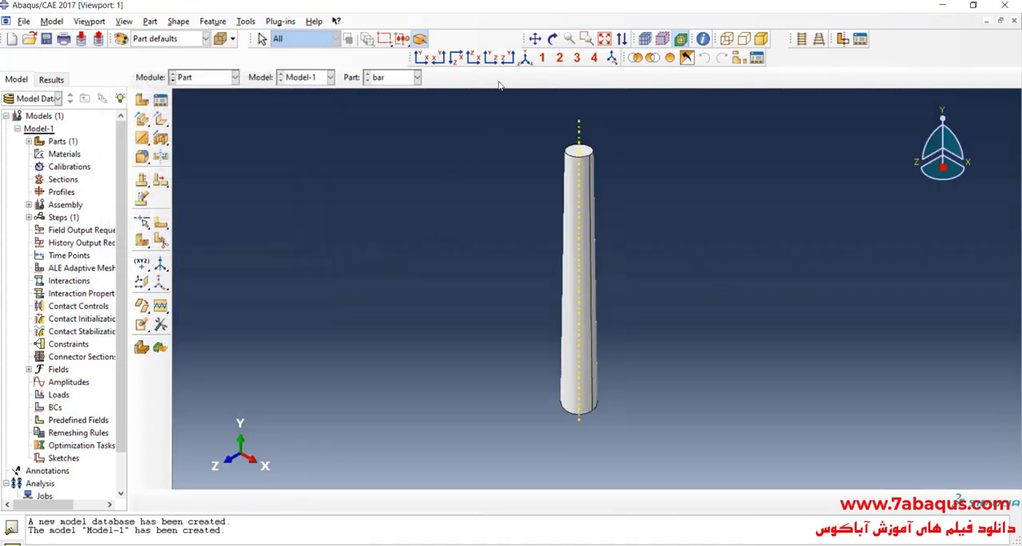
# Switch to the Property module for the bar part.
pyautogui.click(553, 38)
pyautogui.moveTo(524, 303); pyautogui.dragTo(554, 199)
pyautogui.click(420, 58)
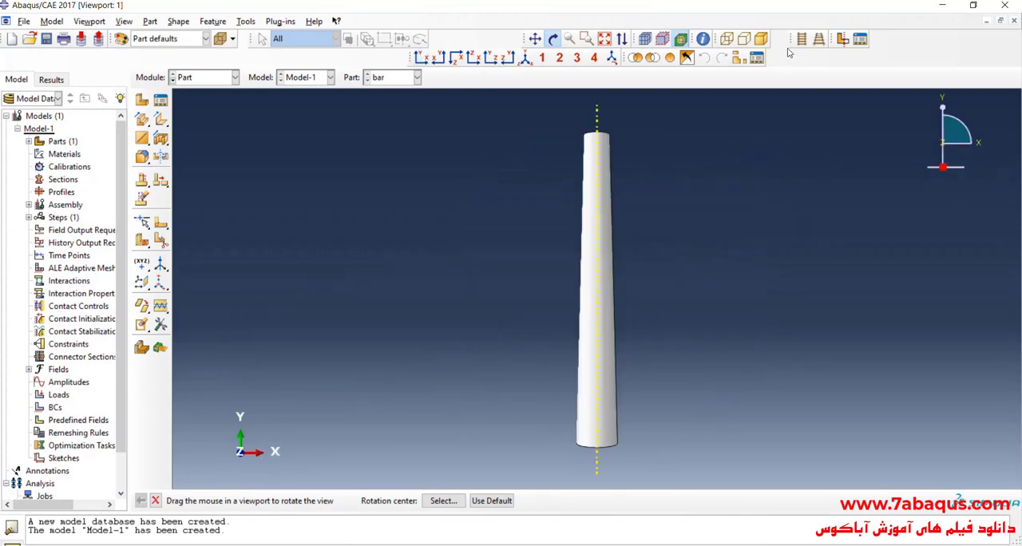
pyautogui.moveTo(588, 144); pyautogui.dragTo(657, 359)
pyautogui.click(526, 58)
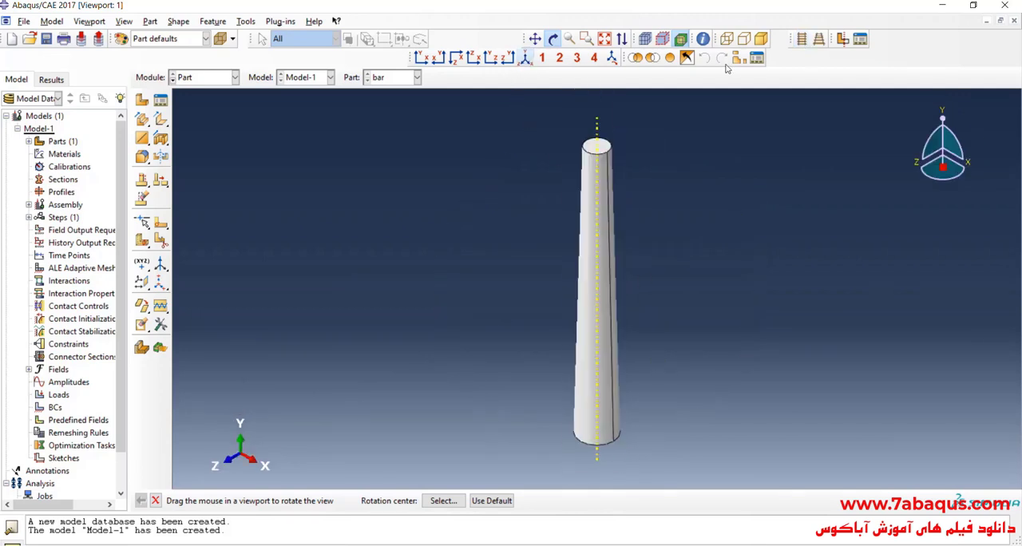
pyautogui.moveTo(547, 185)
pyautogui.mouseDown()
pyautogui.moveTo(623, 183)
pyautogui.moveTo(628, 291)
pyautogui.moveTo(615, 297)
pyautogui.mouseUp()
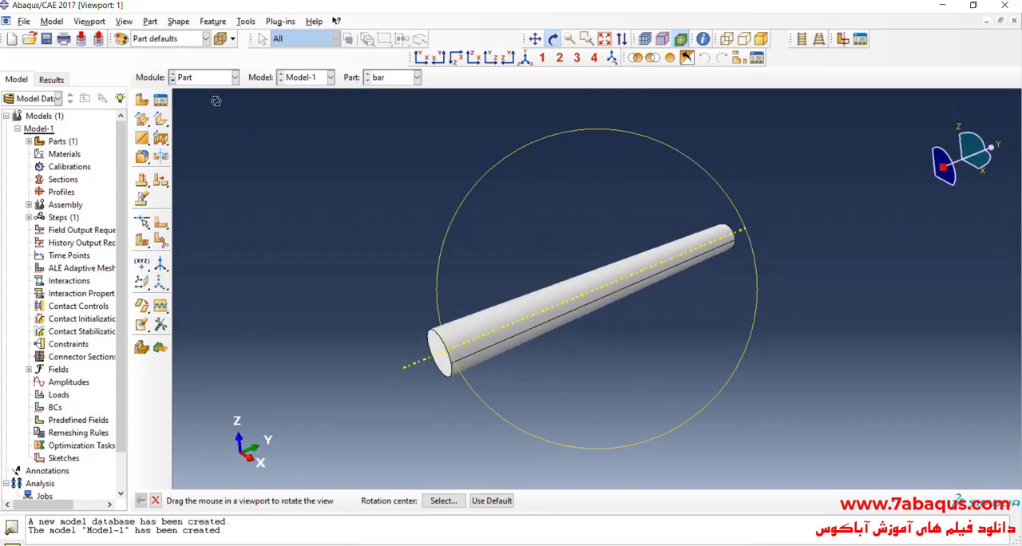
pyautogui.click(200, 77)
pyautogui.click(210, 106)
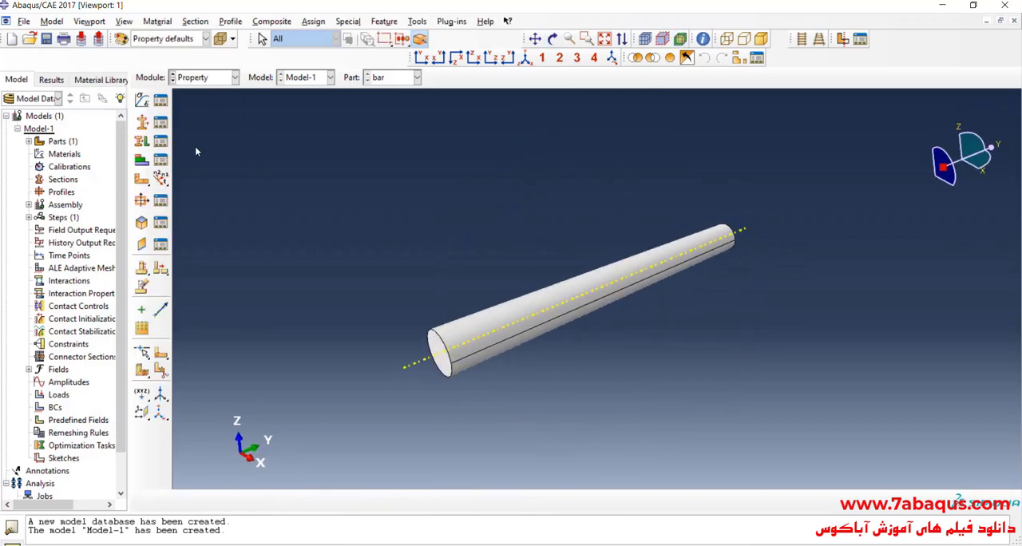
# Create a material named steel and add an Elastic behavior to it.
pyautogui.click(147, 103)
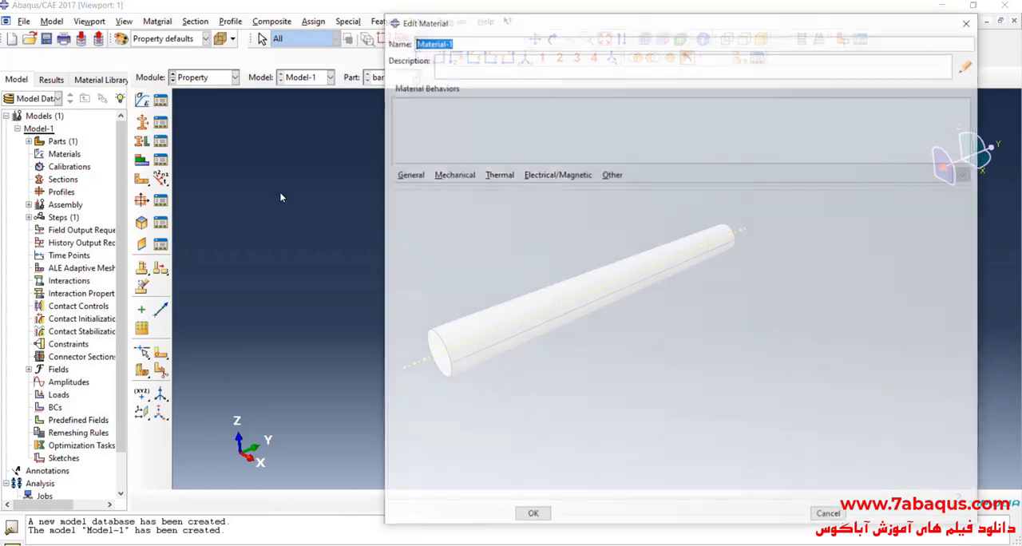
pyautogui.write('ste')
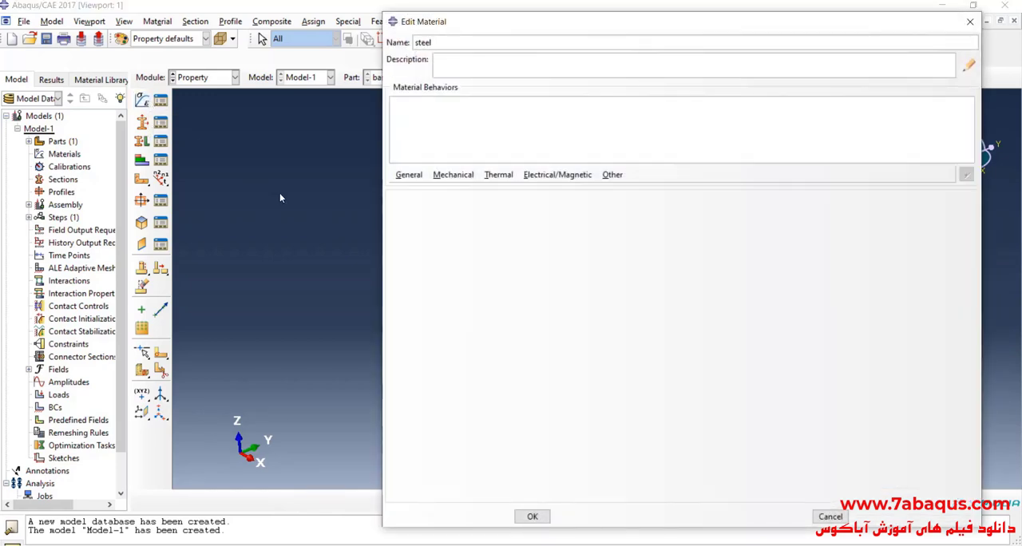
pyautogui.write('el')
pyautogui.click(452, 177)
pyautogui.moveTo(467, 189)
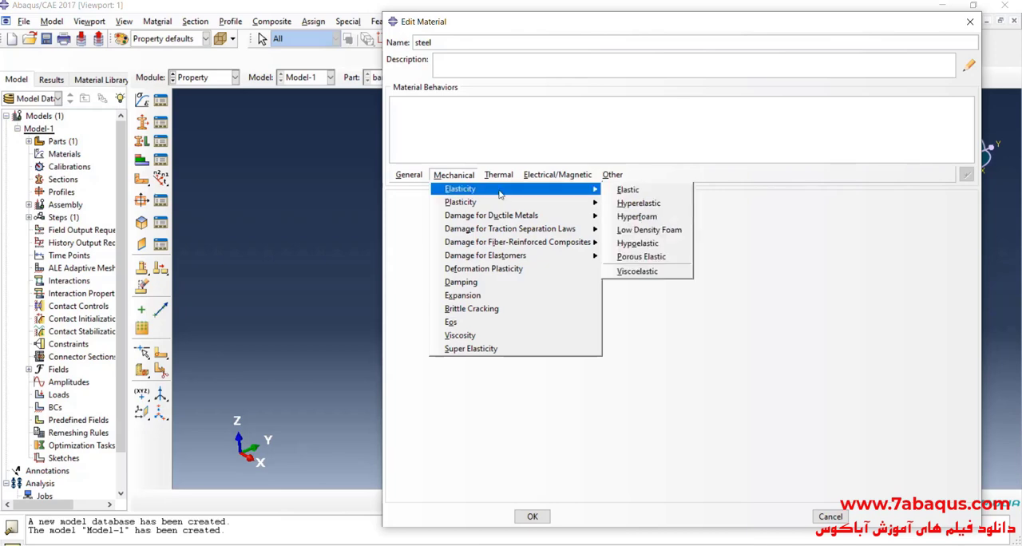
pyautogui.click(634, 194)
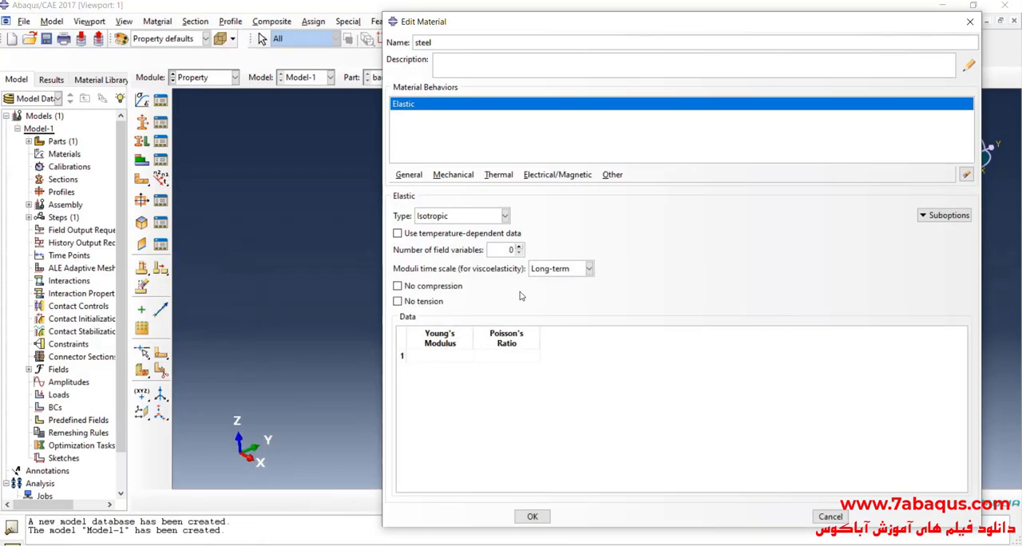
# Set the steel's Young's modulus to 200000 and Poisson's ratio to .3, and save the material.
pyautogui.click(445, 359)
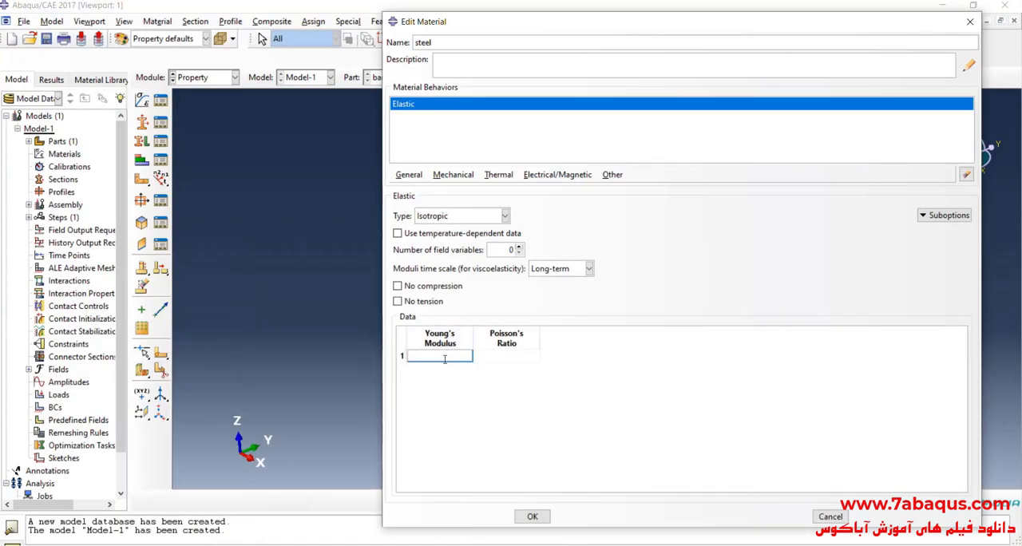
pyautogui.write('200000')
pyautogui.click(495, 361)
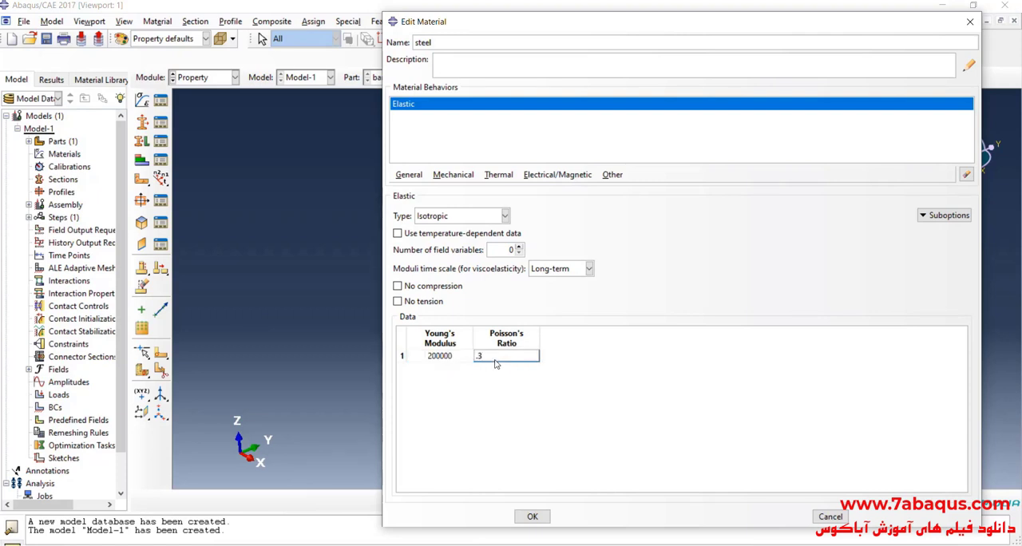
pyautogui.click(532, 516)
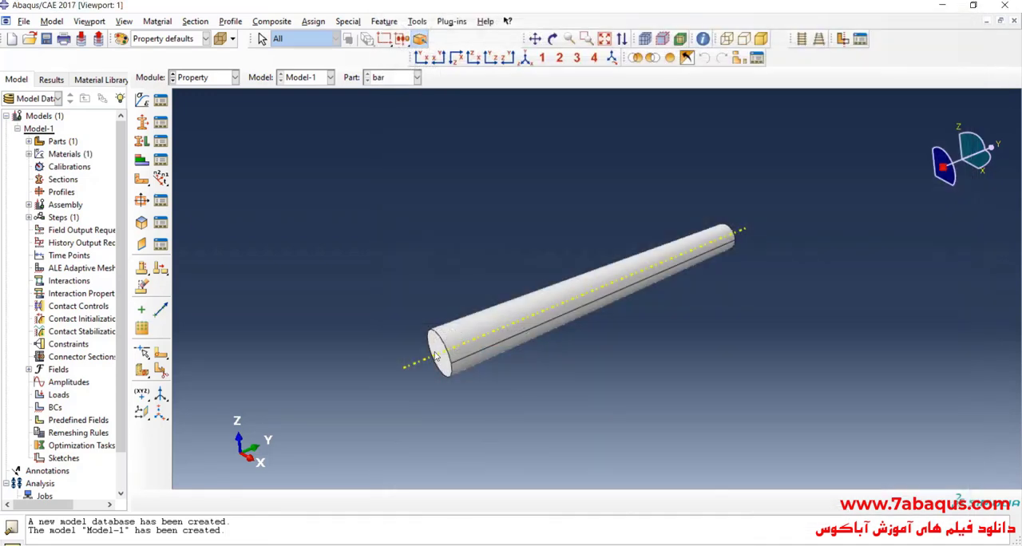
# Create a solid homogeneous section with the default name Section-1.
pyautogui.click(142, 141)
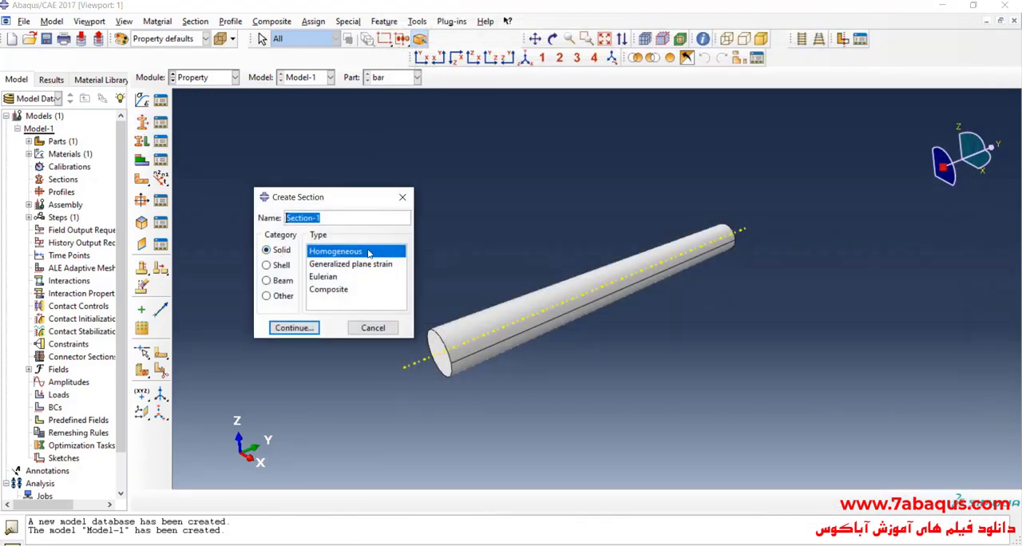
pyautogui.click(294, 327)
pyautogui.click(306, 304)
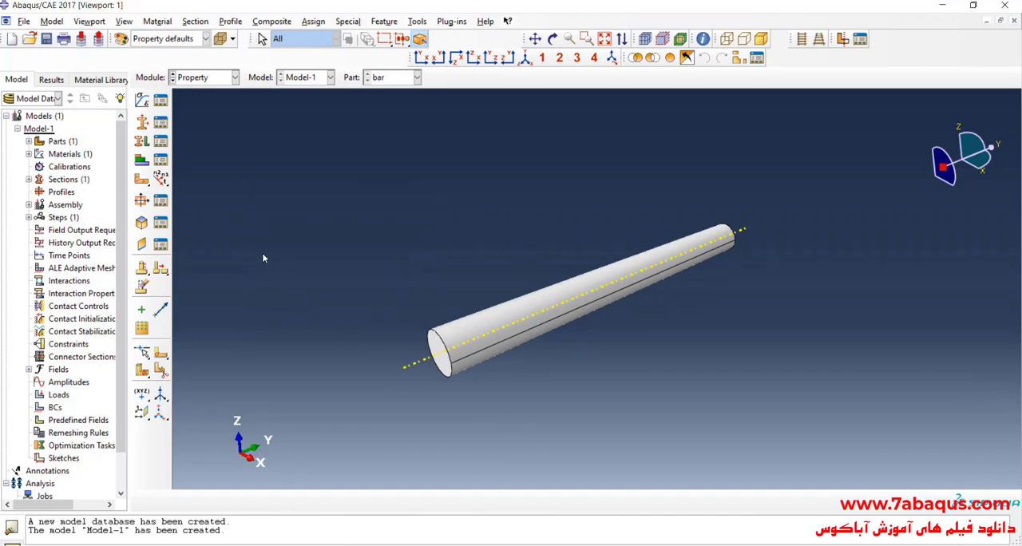
# Assign the solid section to the whole bar, creating a set for the selected region.
pyautogui.click(142, 146)
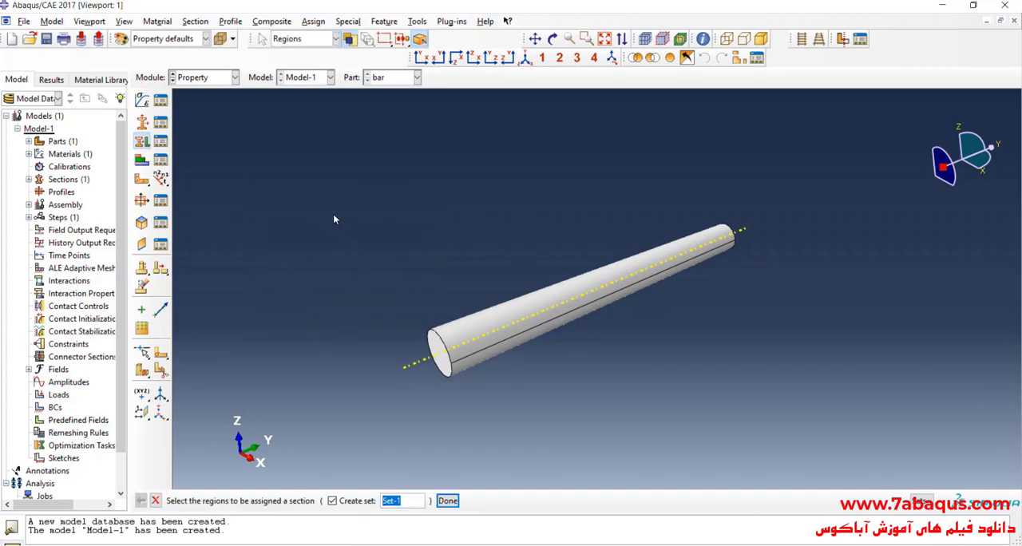
pyautogui.moveTo(334, 216); pyautogui.dragTo(767, 462)
pyautogui.click(448, 501)
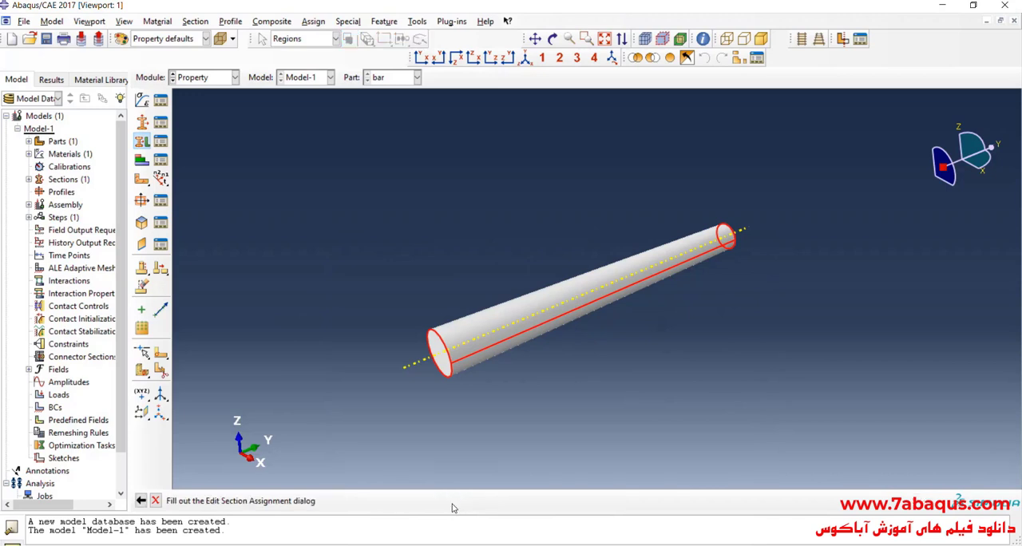
pyautogui.click(321, 299)
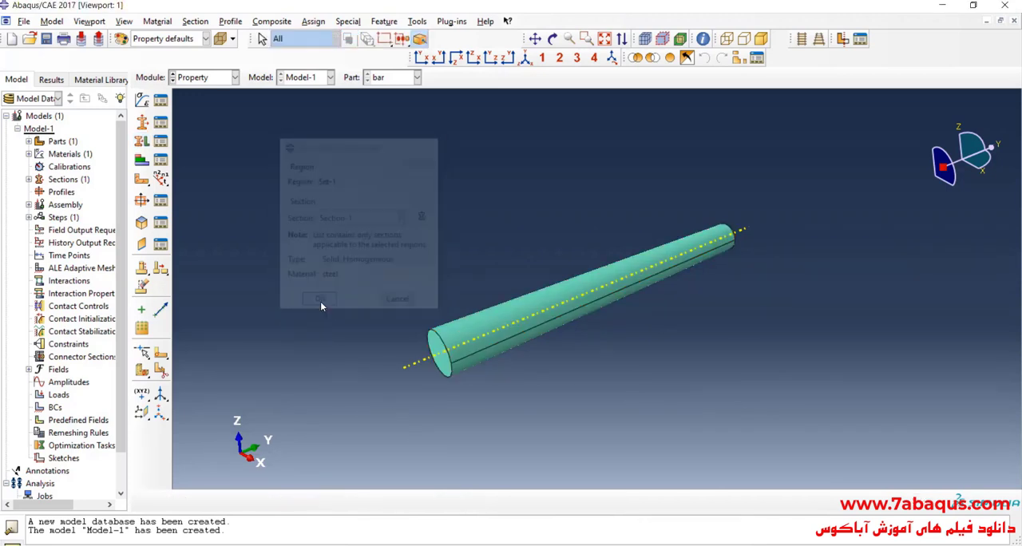
# Switch to the Assembly module and create a dependent instance of the bar part.
pyautogui.click(198, 80)
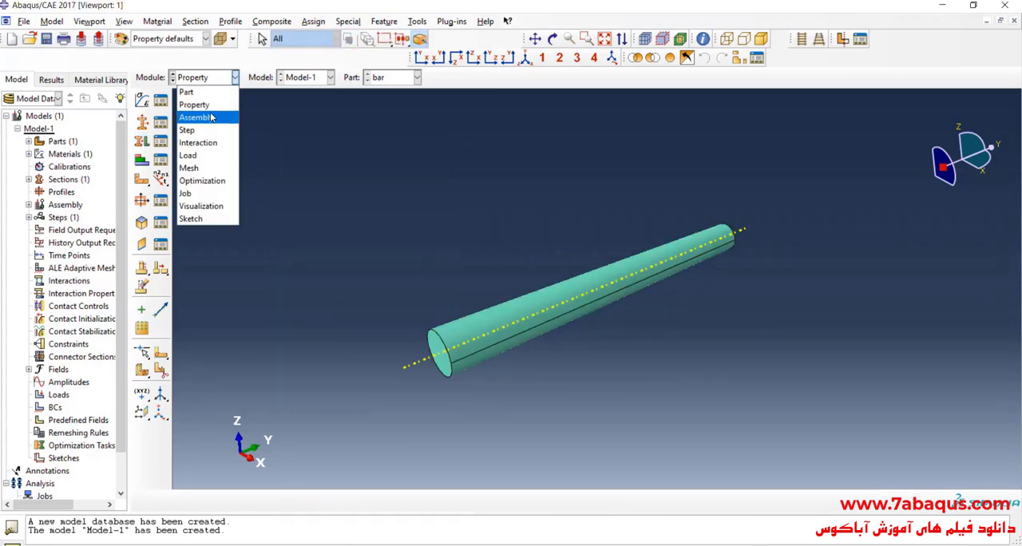
pyautogui.click(198, 118)
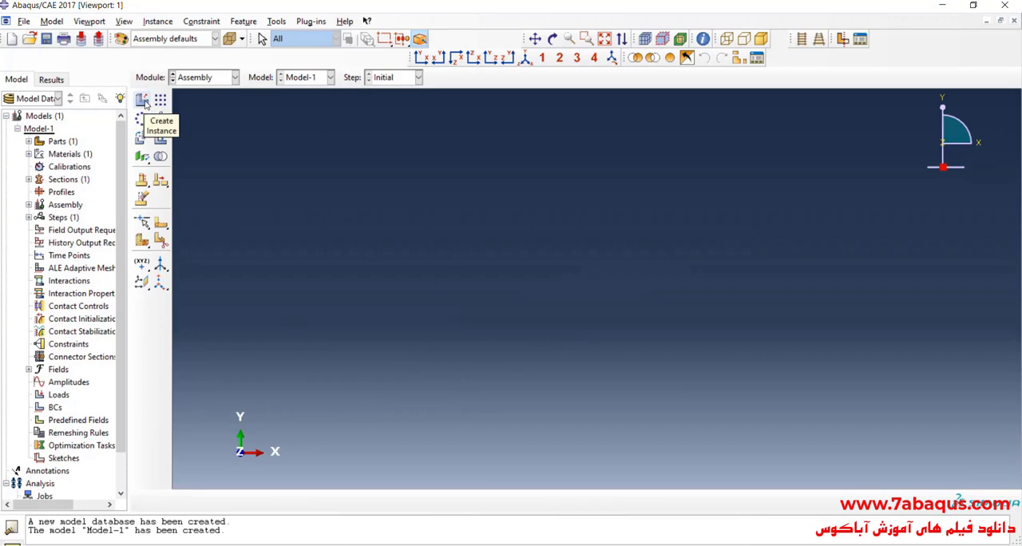
pyautogui.click(142, 99)
pyautogui.click(212, 415)
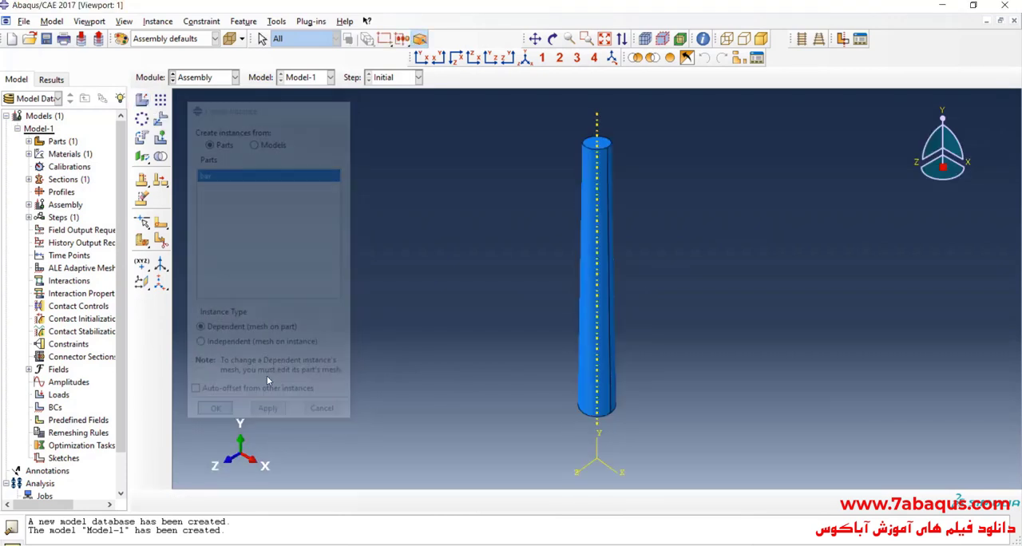
pyautogui.scroll(-1, 378, 263)
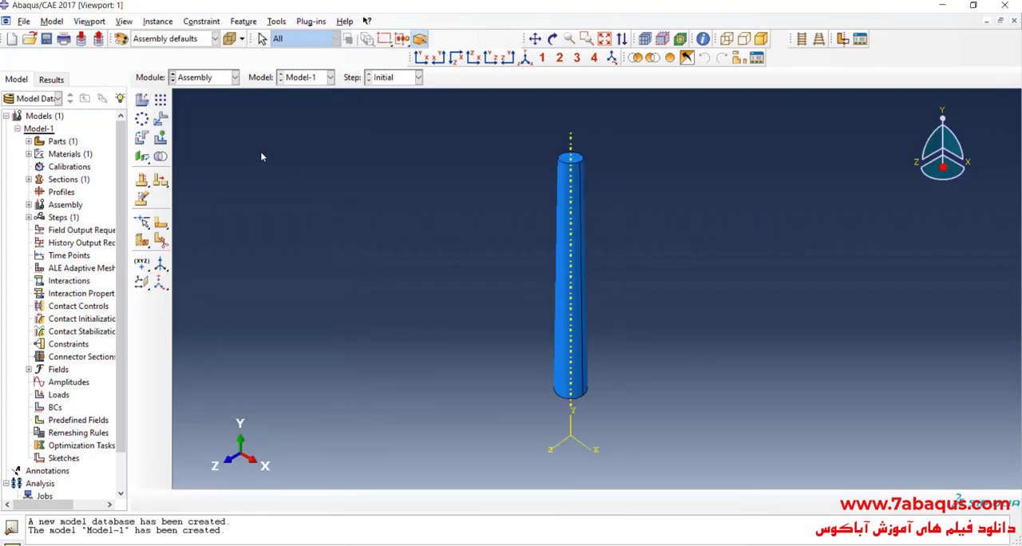
pyautogui.click(552, 39)
pyautogui.moveTo(531, 187); pyautogui.dragTo(472, 245)
# Switch to the Step module and create a Static, General step after Initial, with time period 1 and Nlgeom off.
pyautogui.click(208, 77)
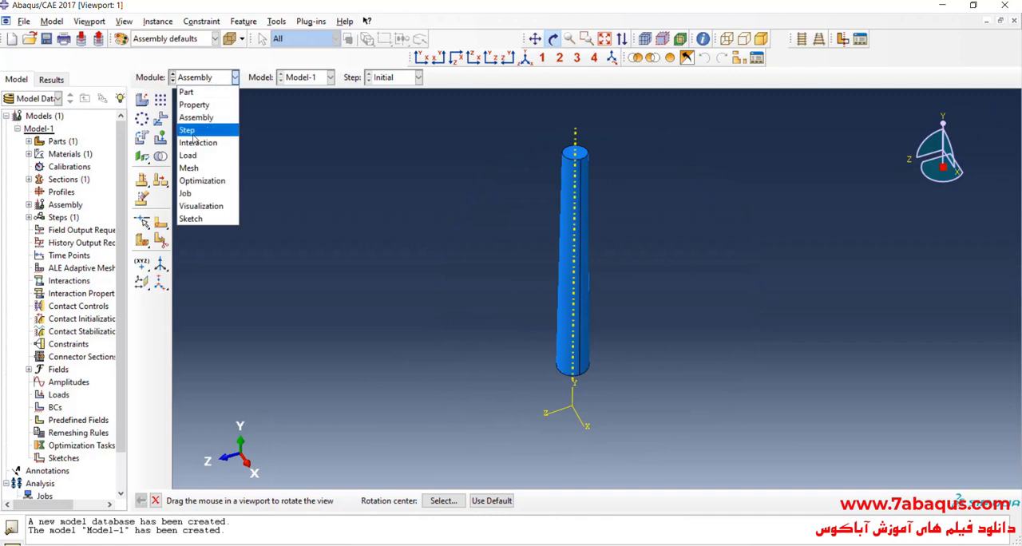
pyautogui.click(192, 130)
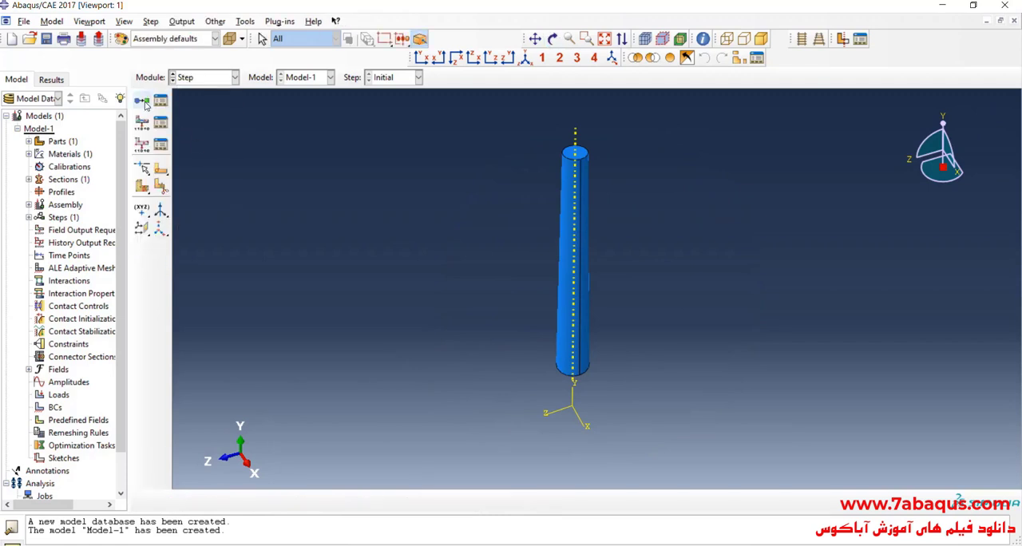
pyautogui.click(142, 101)
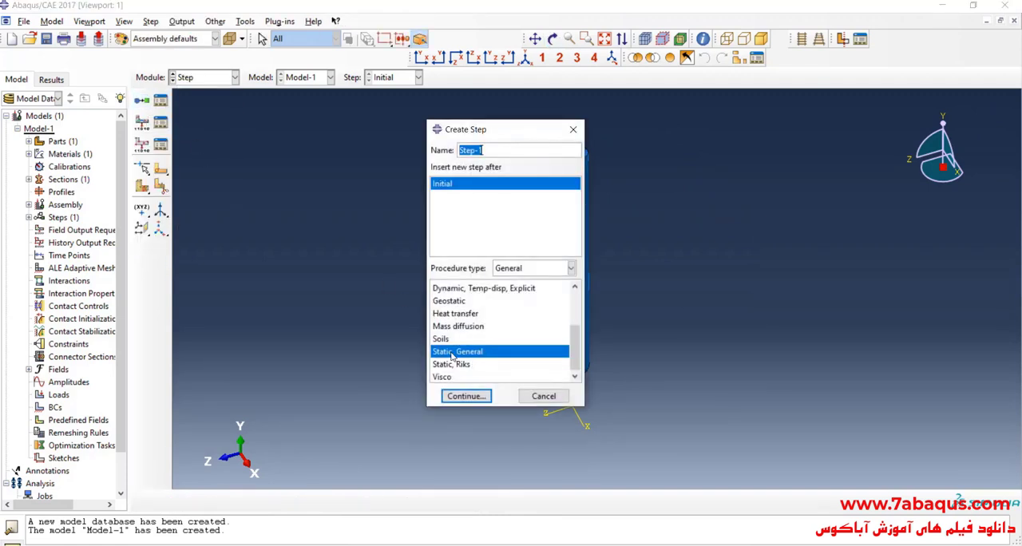
pyautogui.click(482, 397)
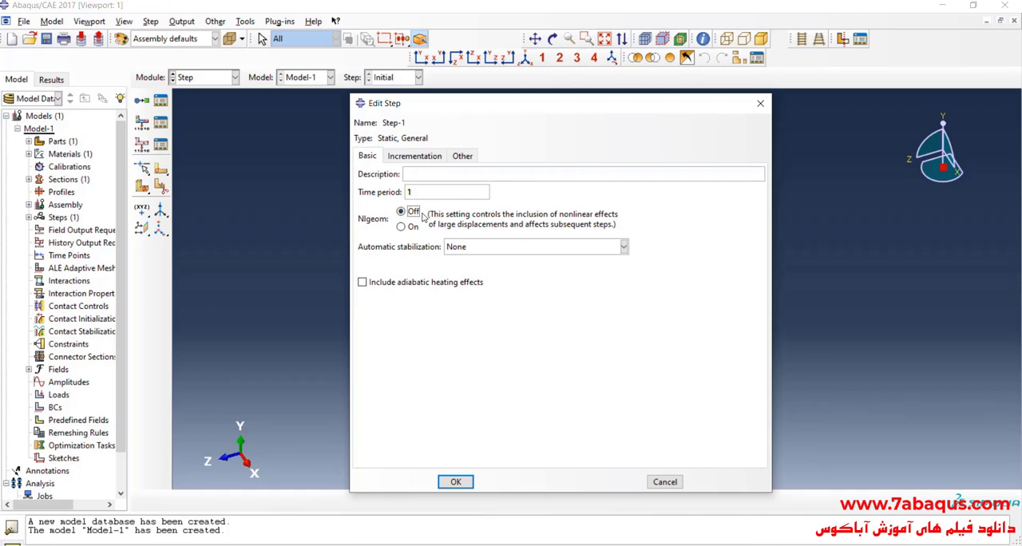
pyautogui.click(456, 481)
# Switch to the Load module and start a mechanical Displacement/Rotation boundary condition in the Initial step.
pyautogui.click(216, 77)
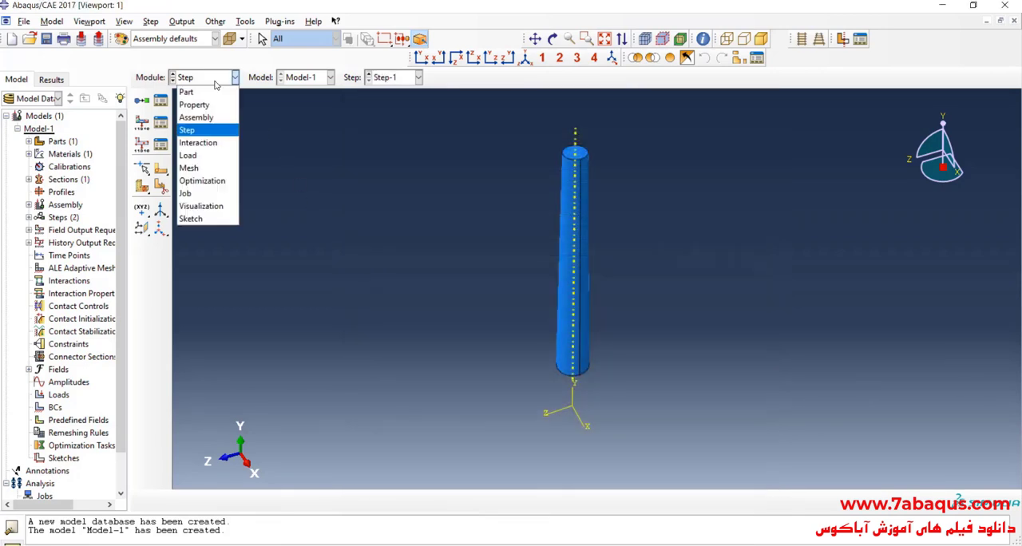
pyautogui.click(213, 157)
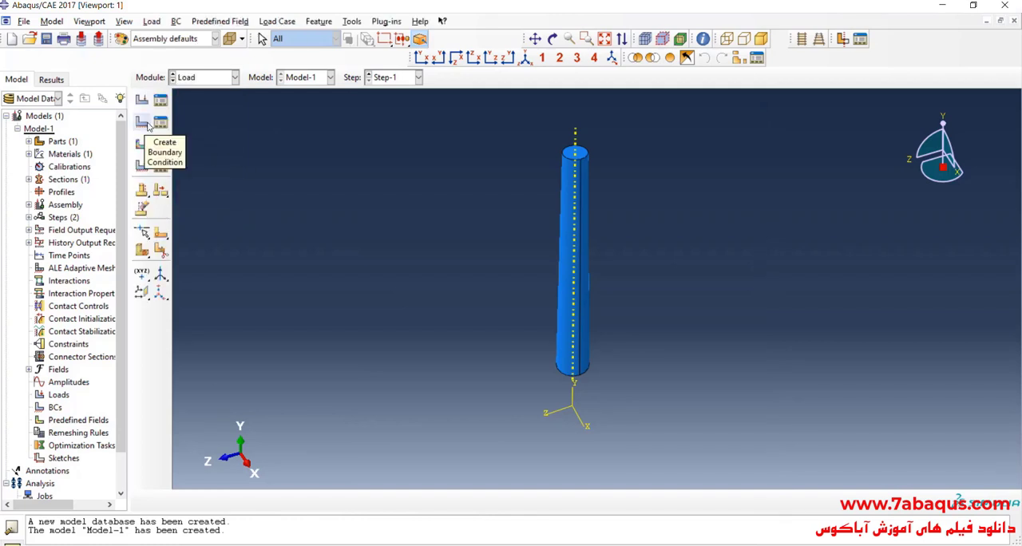
pyautogui.click(146, 124)
pyautogui.click(249, 170)
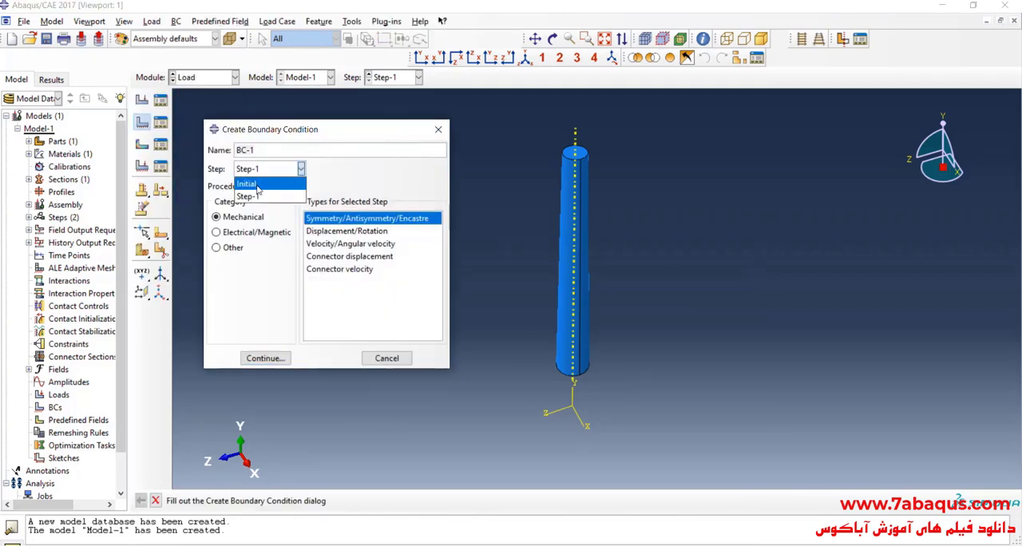
pyautogui.click(249, 185)
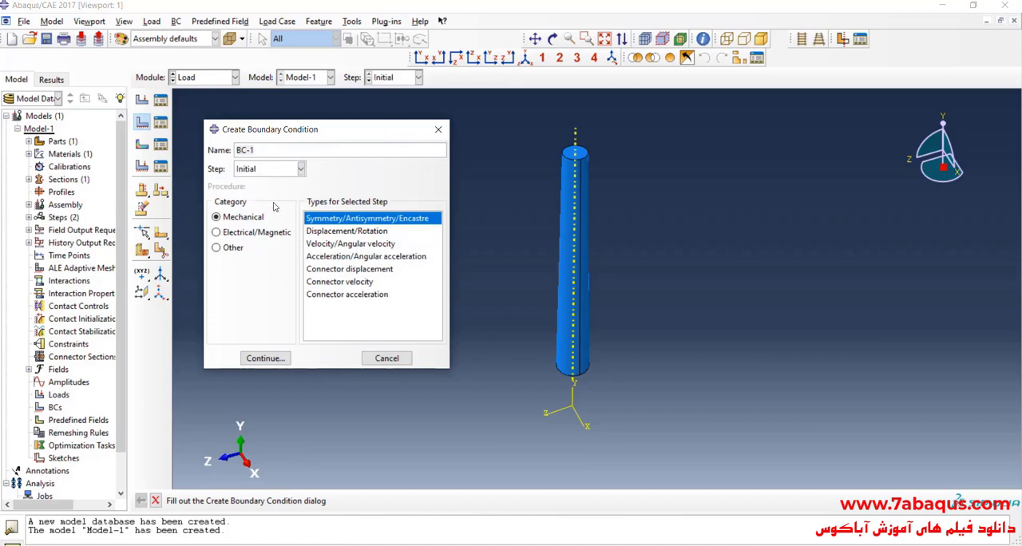
pyautogui.click(331, 232)
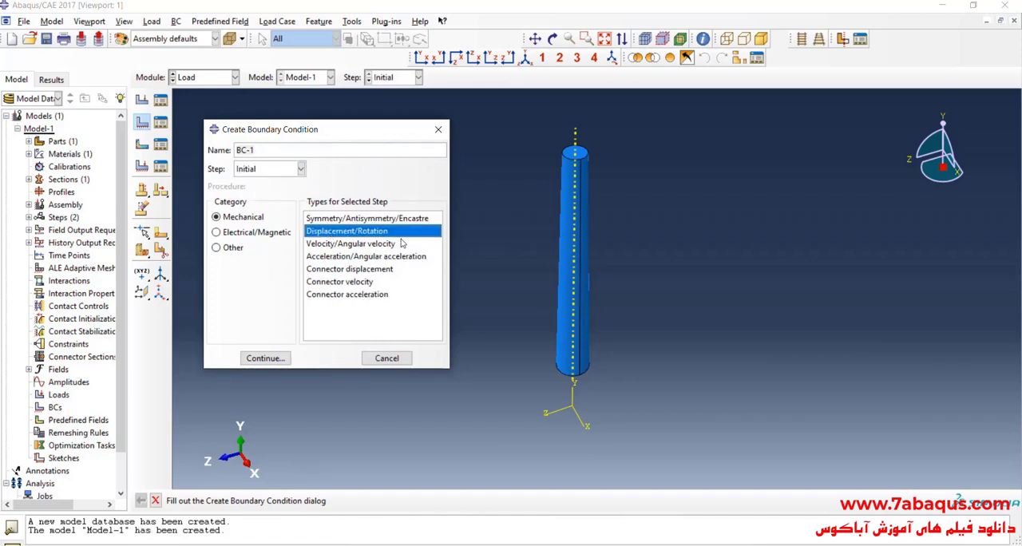
pyautogui.click(265, 358)
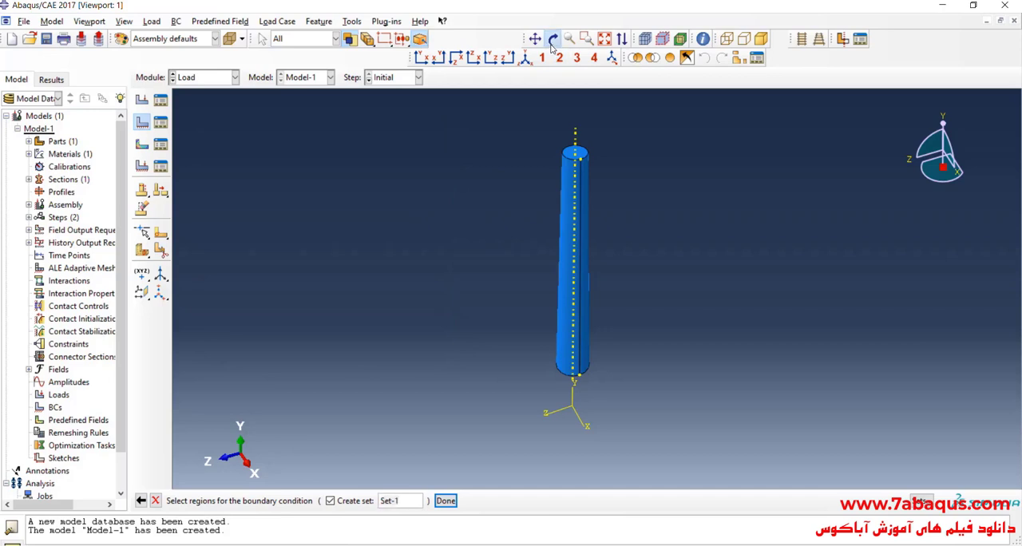
# Choose the circular face at the bar's large end as the boundary condition region.
pyautogui.click(552, 38)
pyautogui.moveTo(521, 285); pyautogui.dragTo(582, 205)
pyautogui.click(554, 39)
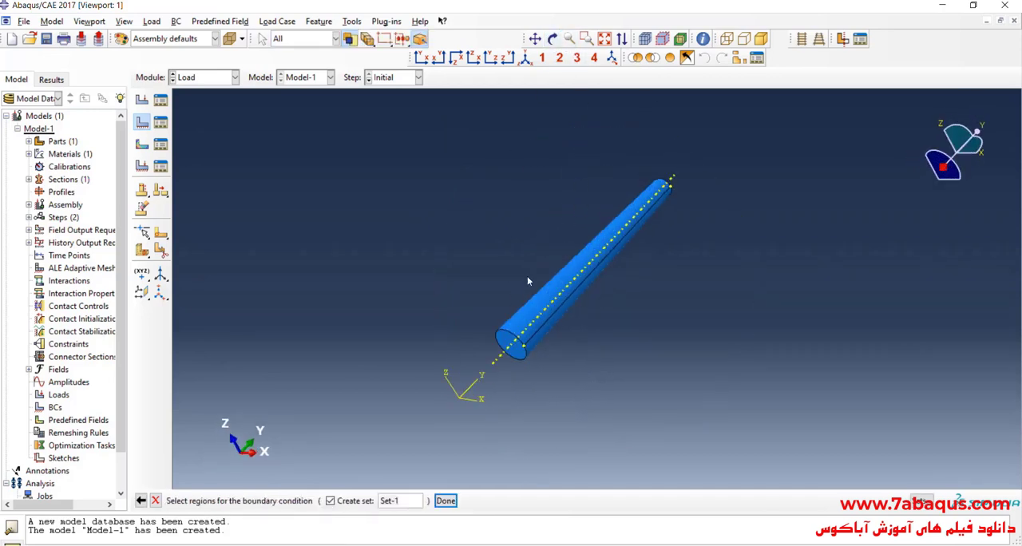
pyautogui.scroll(4, 517, 353)
pyautogui.scroll(2, 518, 352)
pyautogui.click(494, 364)
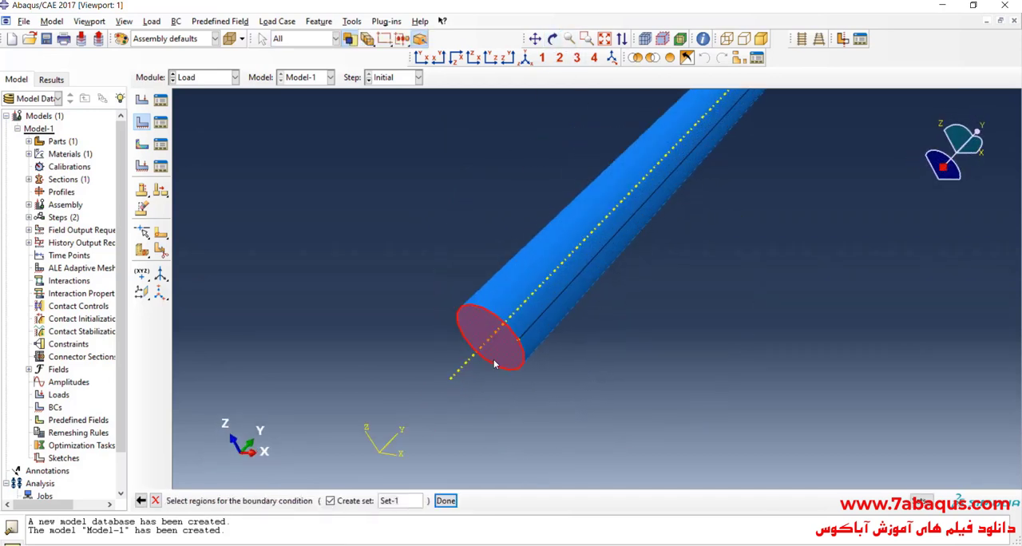
pyautogui.click(455, 503)
# Constrain U1, U2, U3, UR1, UR2 and UR3 on the large end face and save the boundary condition.
pyautogui.click(199, 251)
pyautogui.click(209, 237)
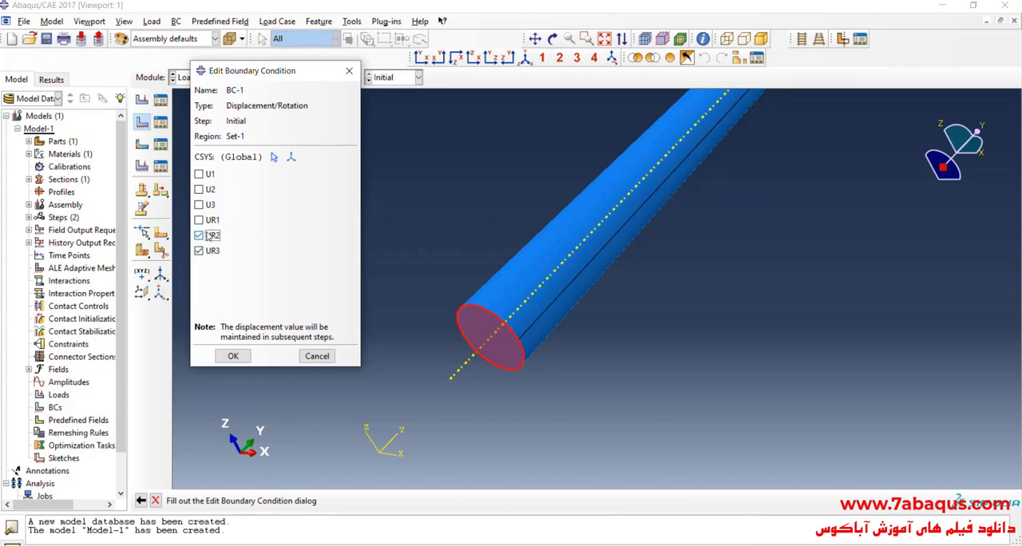
pyautogui.click(200, 219)
pyautogui.click(200, 204)
pyautogui.click(200, 189)
pyautogui.click(200, 174)
pyautogui.click(232, 356)
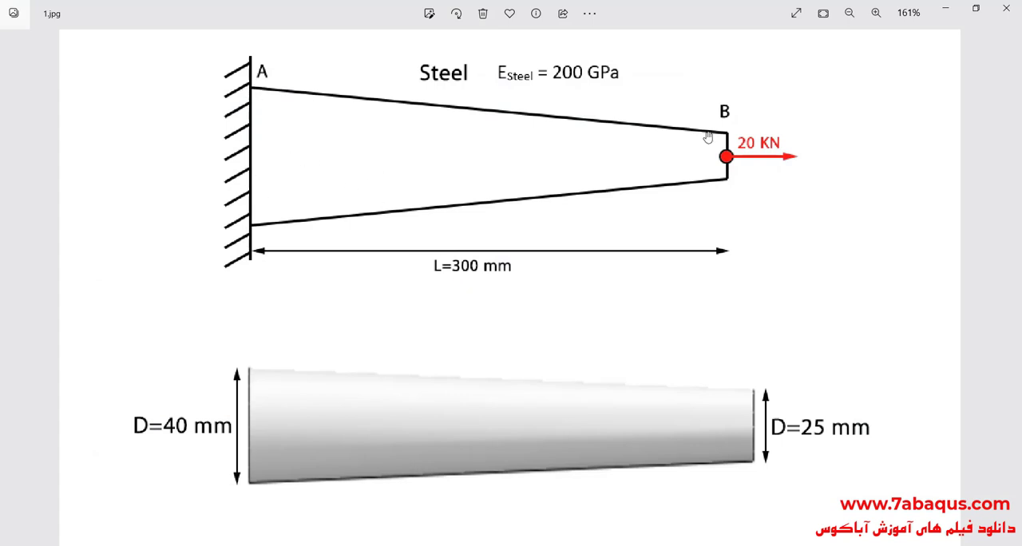
# Check the load at point B in 1.jpg, minimize the image, and switch Abaqus to the Interaction module.
pyautogui.click(945, 8)
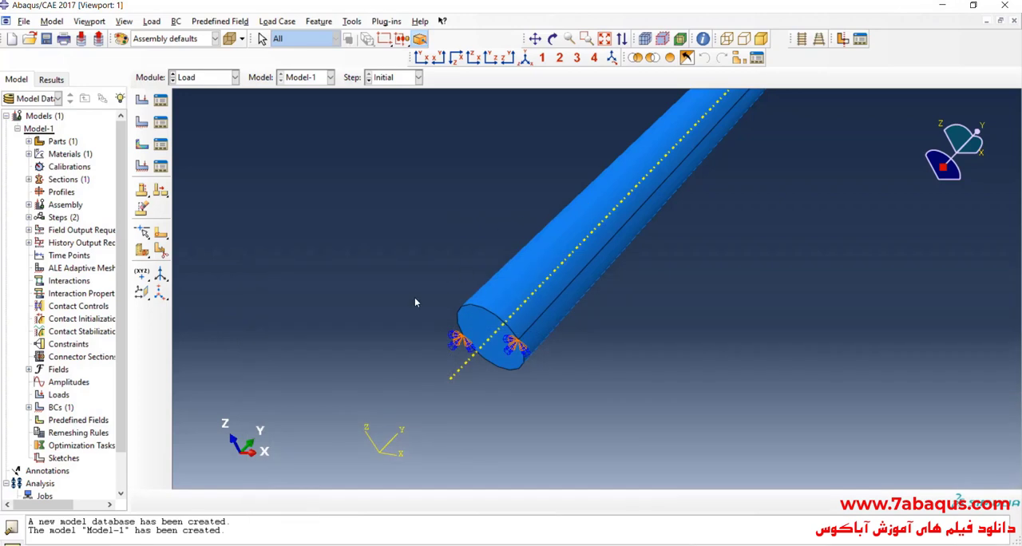
pyautogui.scroll(-5, 388, 311)
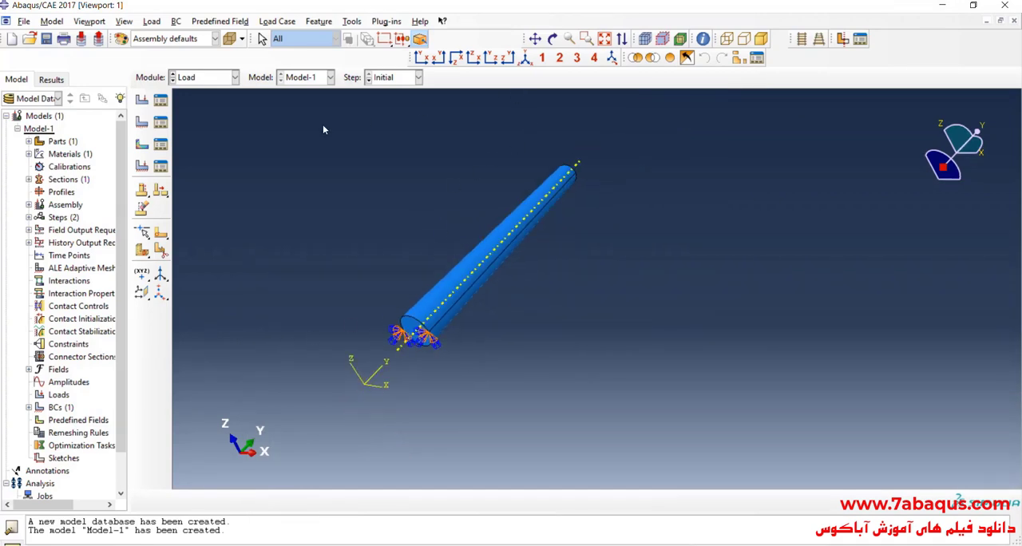
pyautogui.click(209, 79)
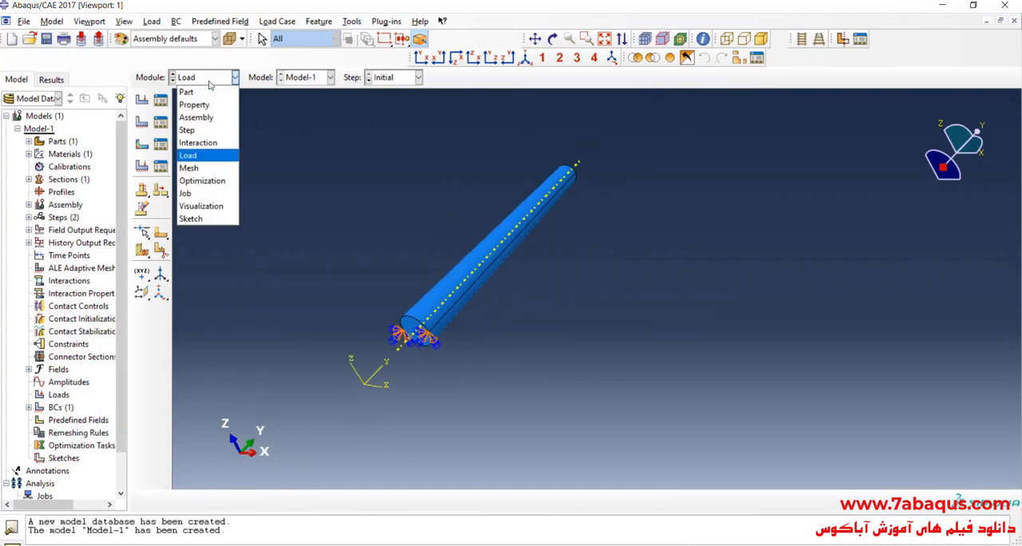
pyautogui.click(212, 143)
pyautogui.click(526, 58)
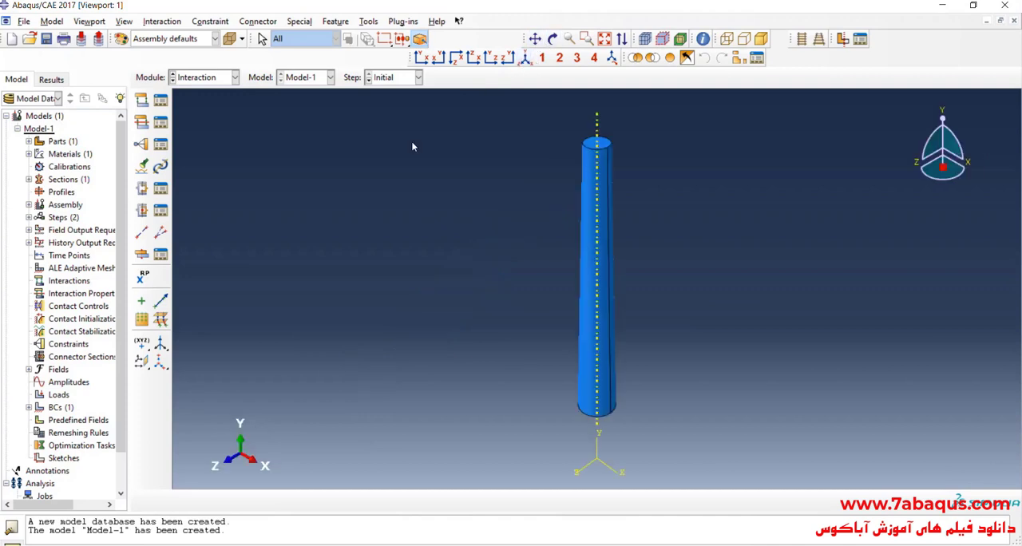
pyautogui.scroll(3, 598, 141)
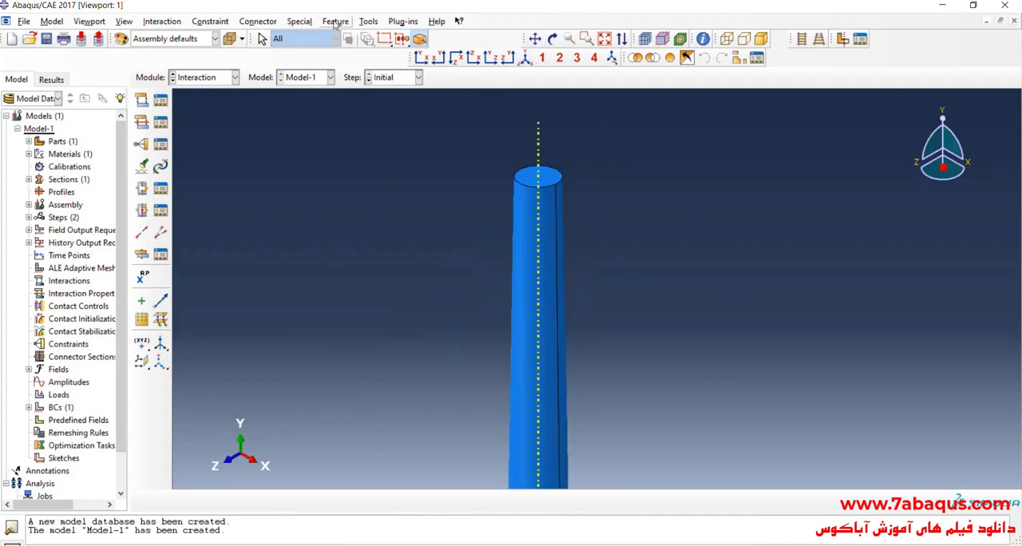
# Create a reference point at the centre of the bar's small circular end face.
pyautogui.click(367, 22)
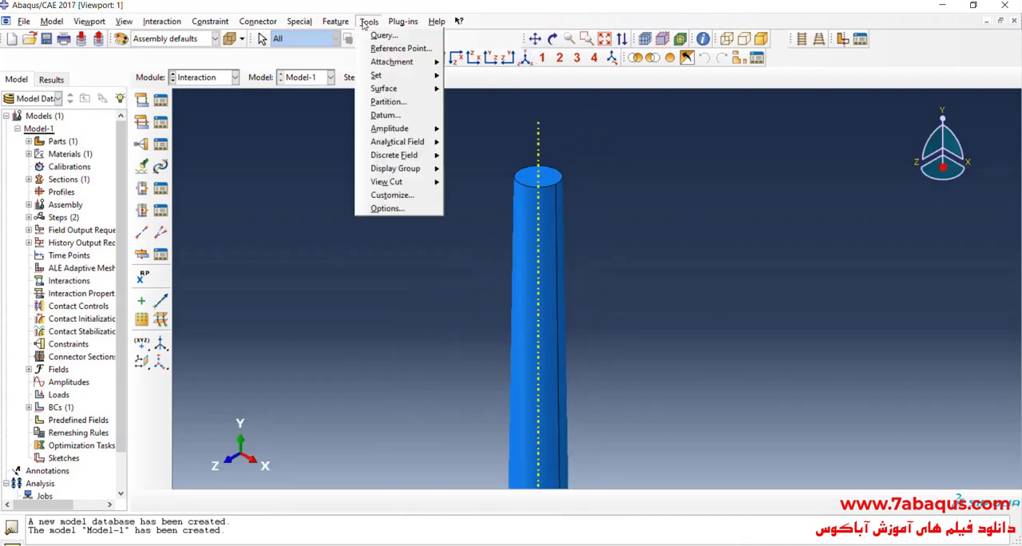
pyautogui.click(401, 48)
pyautogui.scroll(3, 555, 186)
pyautogui.scroll(3, 555, 186)
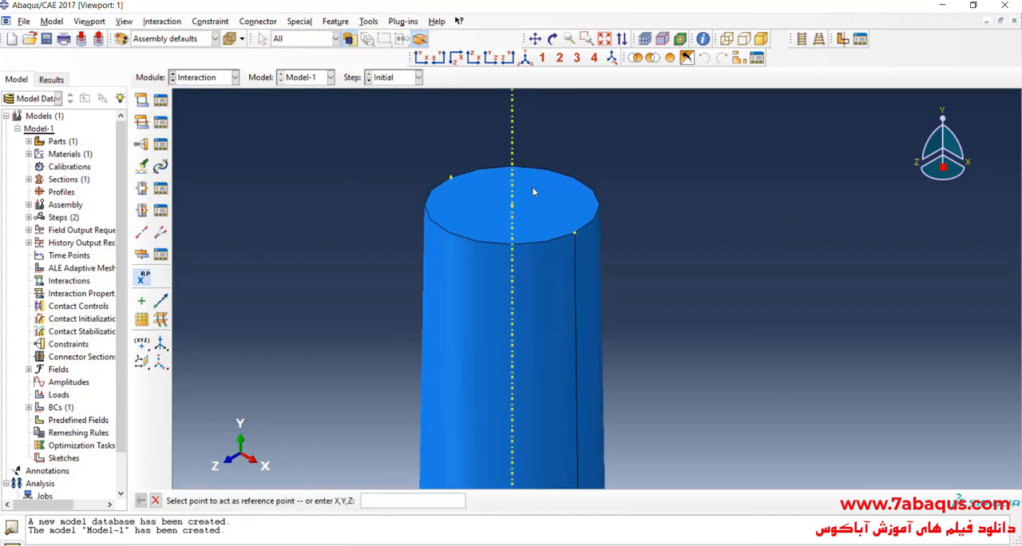
pyautogui.click(492, 217)
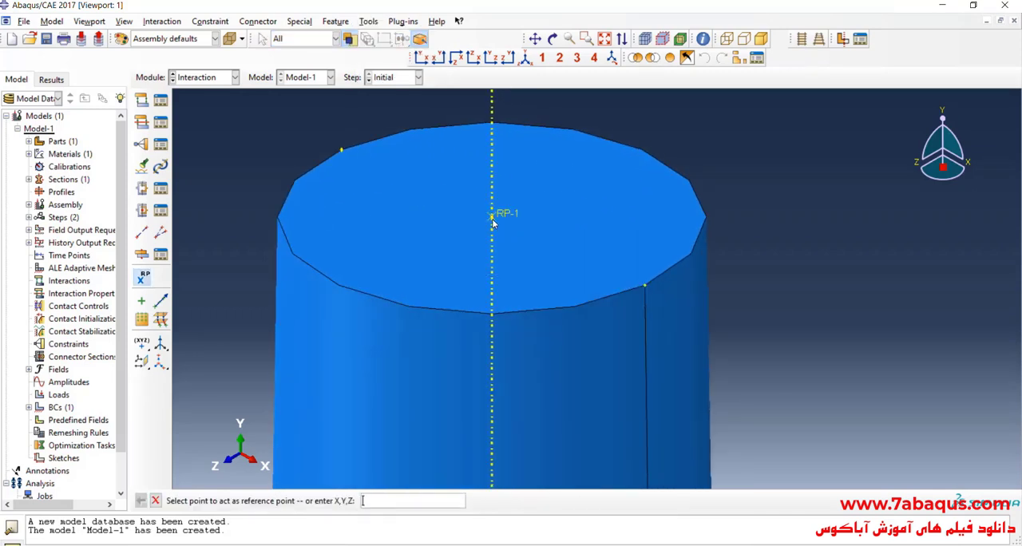
pyautogui.scroll(-5, 499, 224)
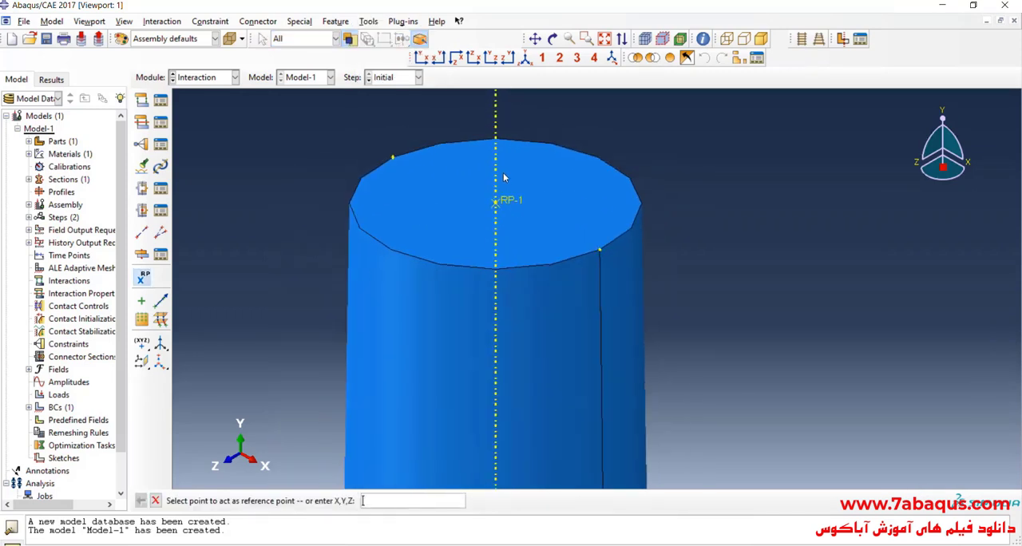
# Examine the reference point's position on the small end face in front and isometric views.
pyautogui.click(553, 38)
pyautogui.moveTo(505, 214); pyautogui.dragTo(528, 240)
pyautogui.click(421, 58)
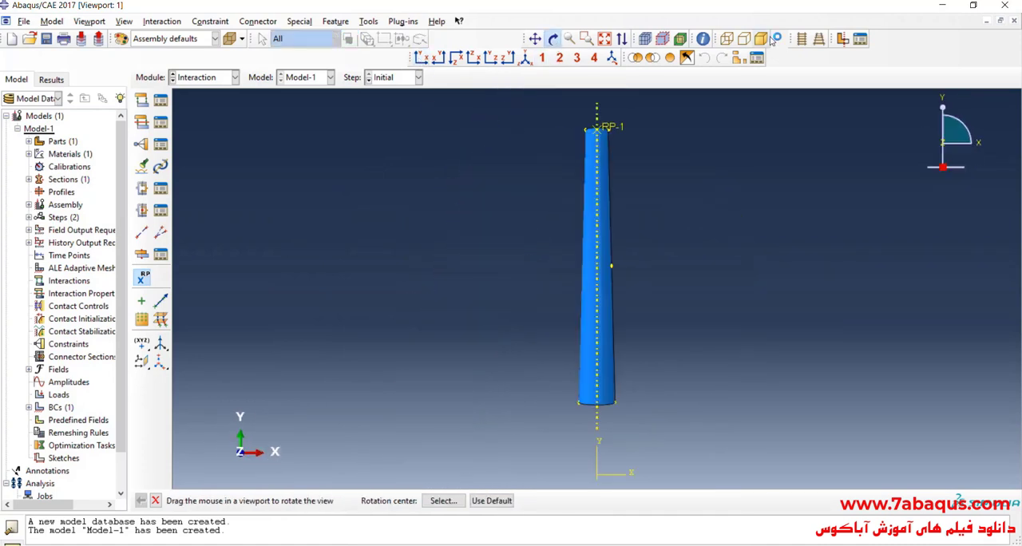
pyautogui.scroll(10, 575, 147)
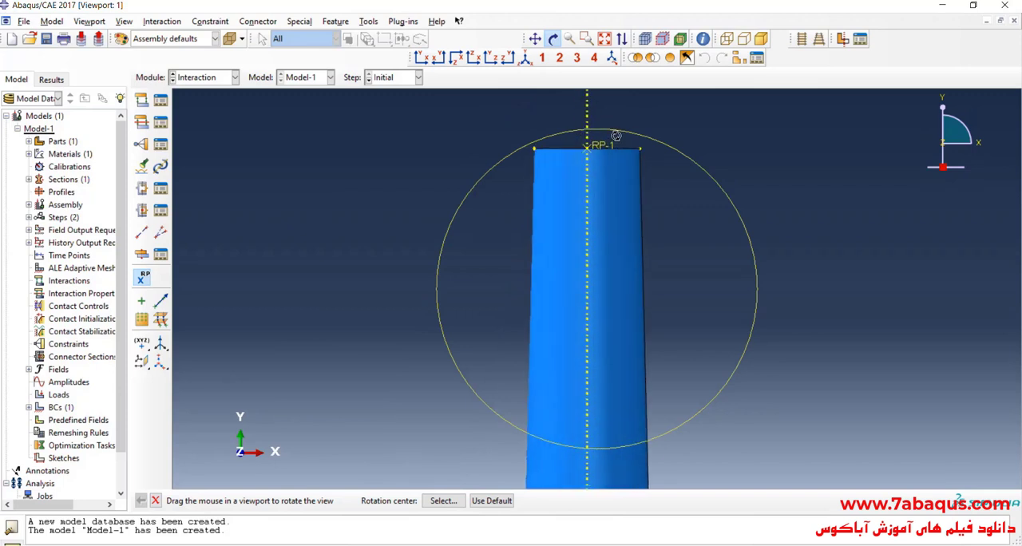
pyautogui.scroll(6, 575, 147)
pyautogui.scroll(-4, 575, 147)
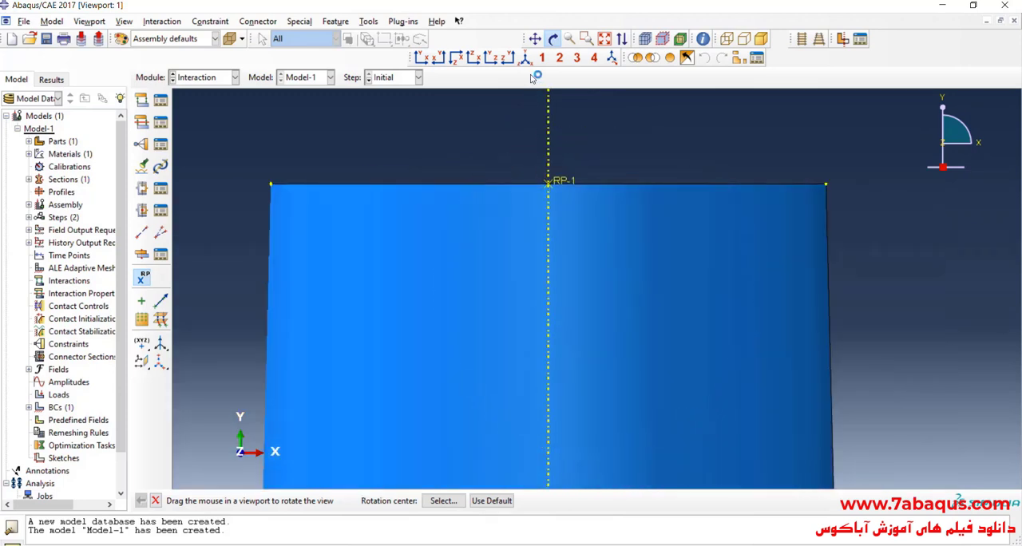
pyautogui.click(612, 58)
pyautogui.click(820, 40)
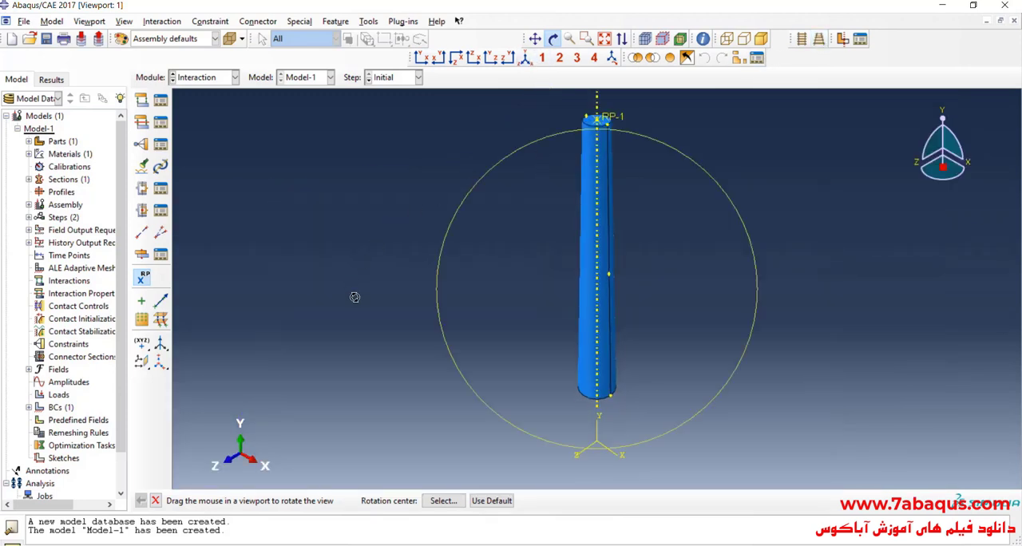
pyautogui.scroll(-3, 355, 298)
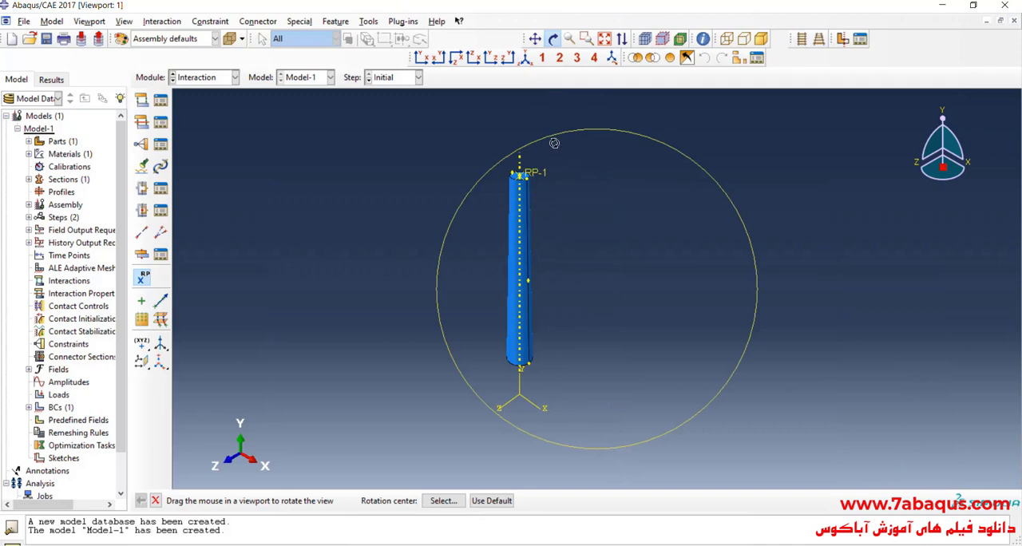
# Start a Coupling constraint and choose the reference point on the small end as its control point.
pyautogui.click(142, 145)
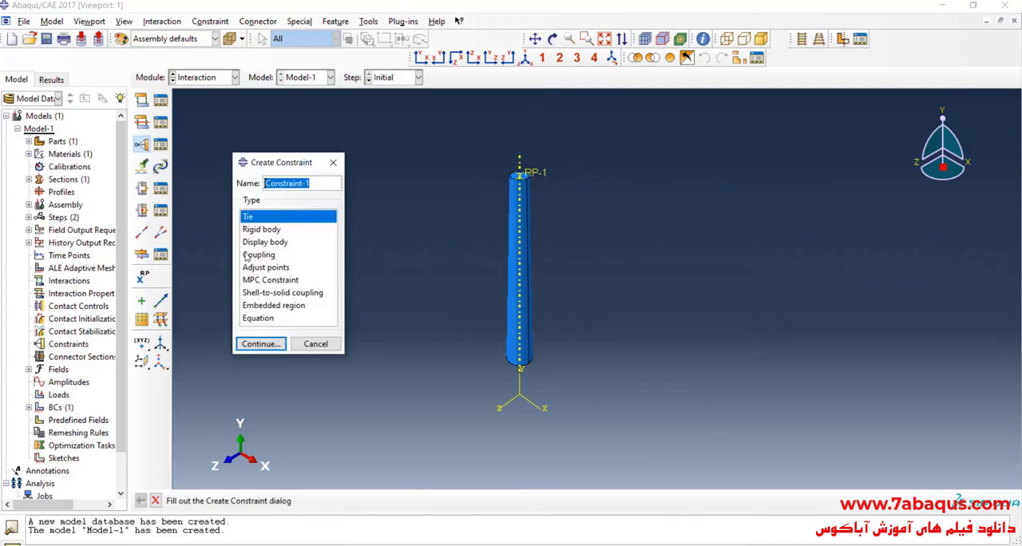
pyautogui.click(270, 254)
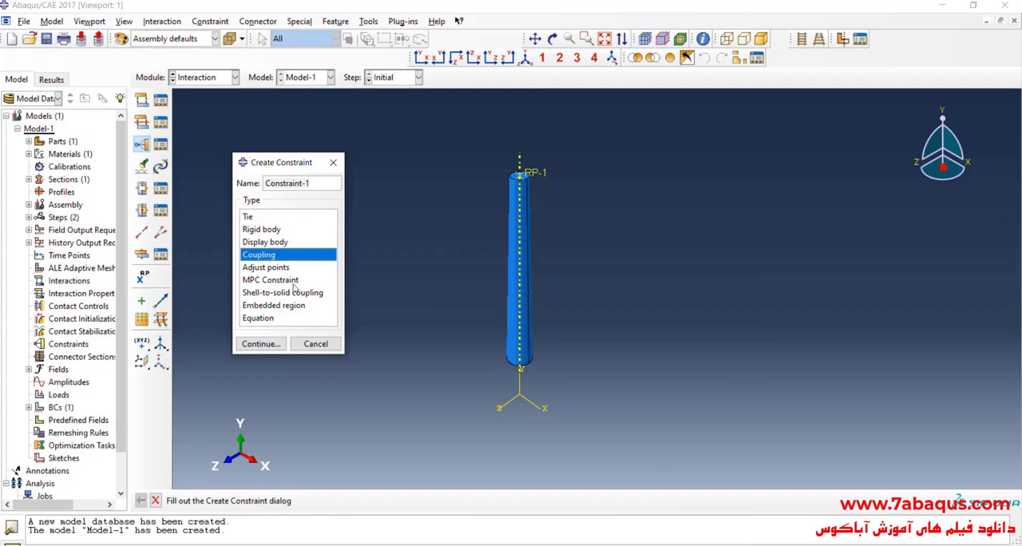
pyautogui.click(260, 344)
pyautogui.scroll(2, 508, 206)
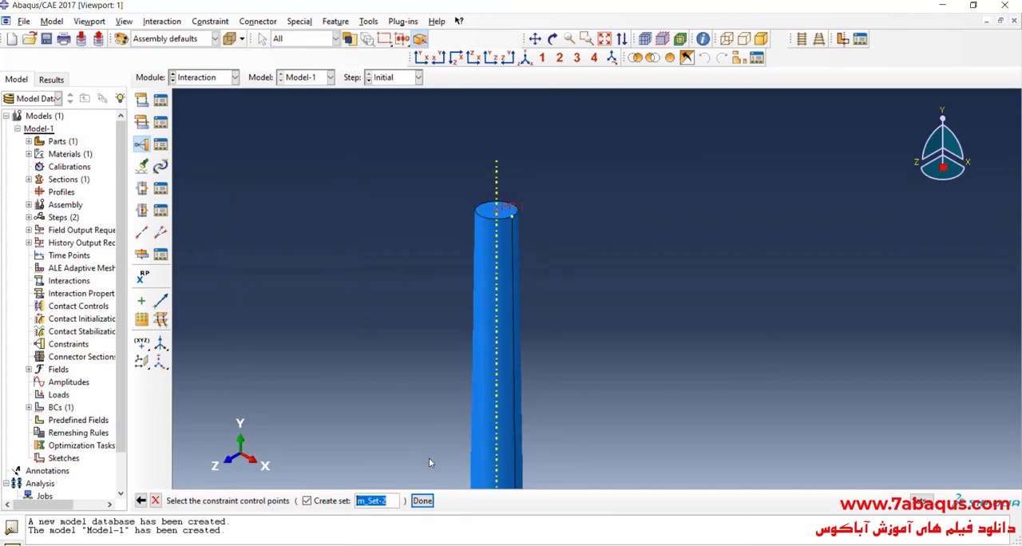
pyautogui.click(422, 500)
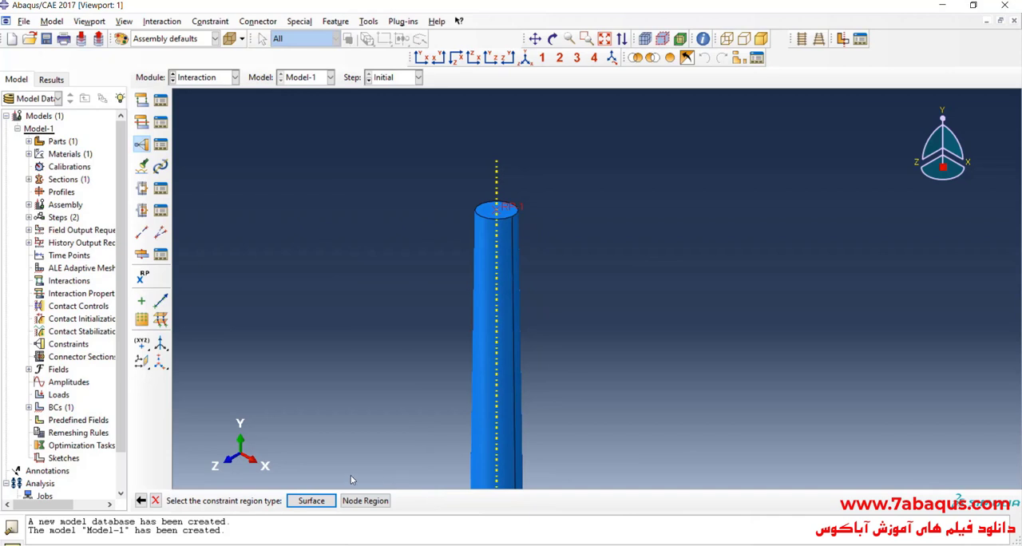
# Choose the small end face as the coupled surface and save the Kinematic coupling with all six degrees of freedom constrained.
pyautogui.click(311, 501)
pyautogui.scroll(3, 467, 196)
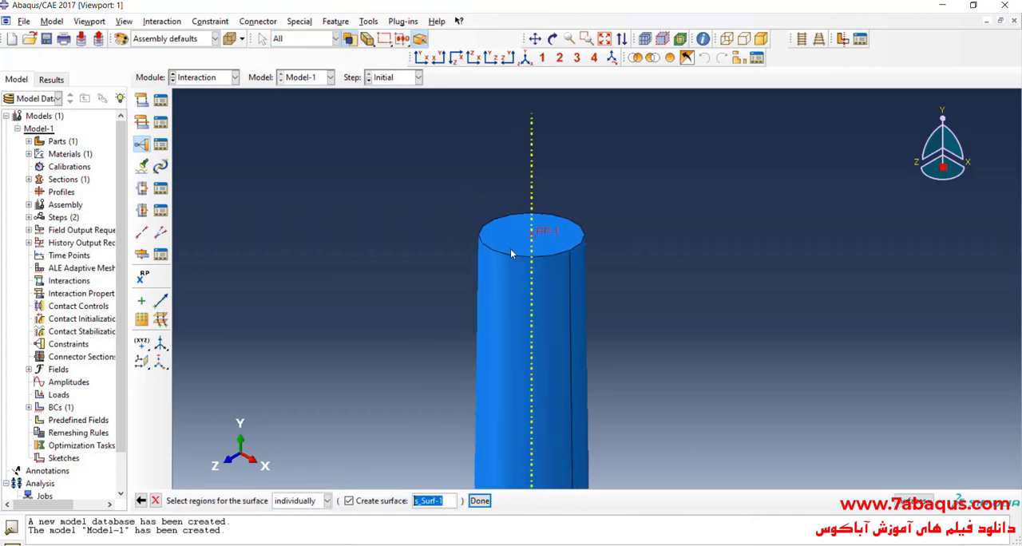
pyautogui.click(507, 249)
pyautogui.click(479, 500)
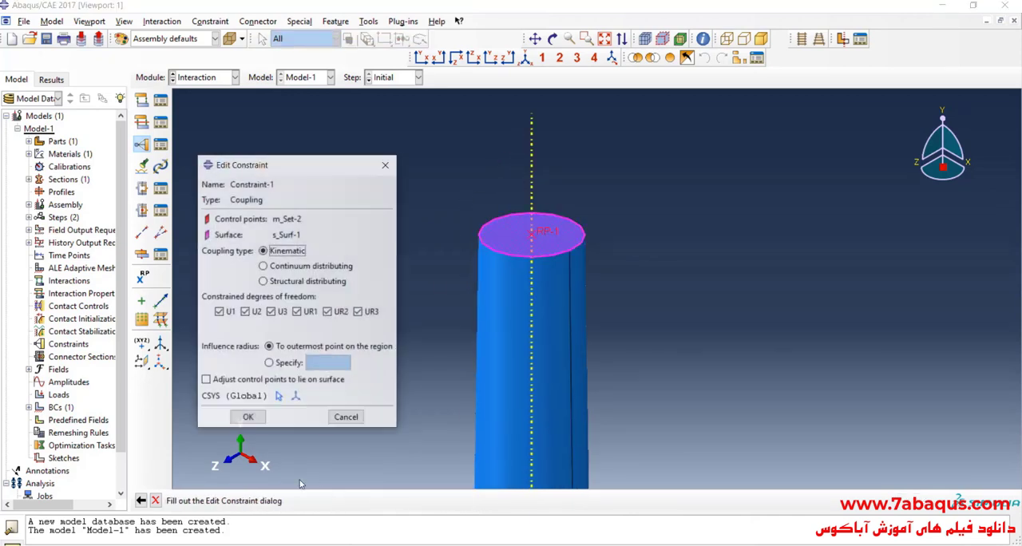
pyautogui.click(247, 417)
pyautogui.scroll(-2, 402, 293)
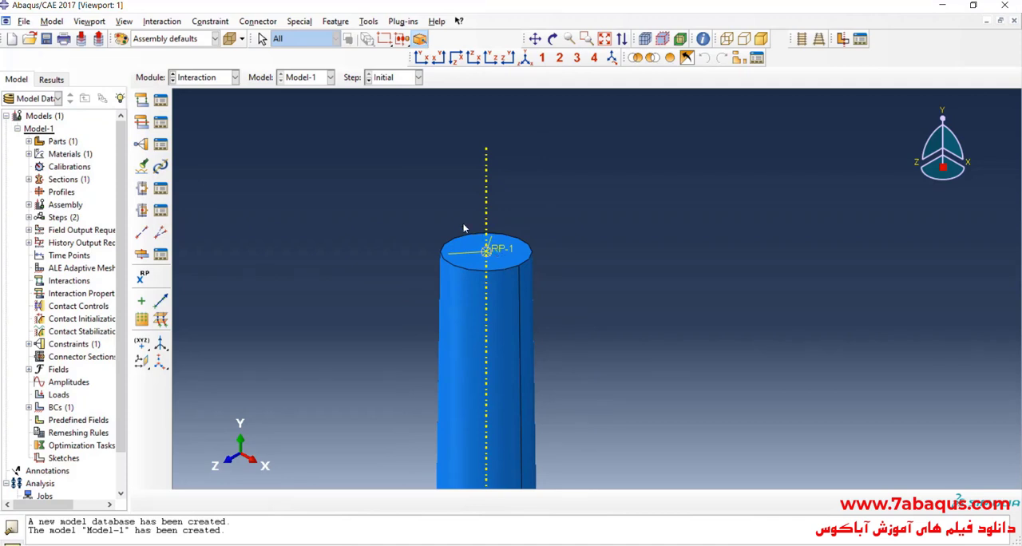
pyautogui.scroll(-2, 407, 177)
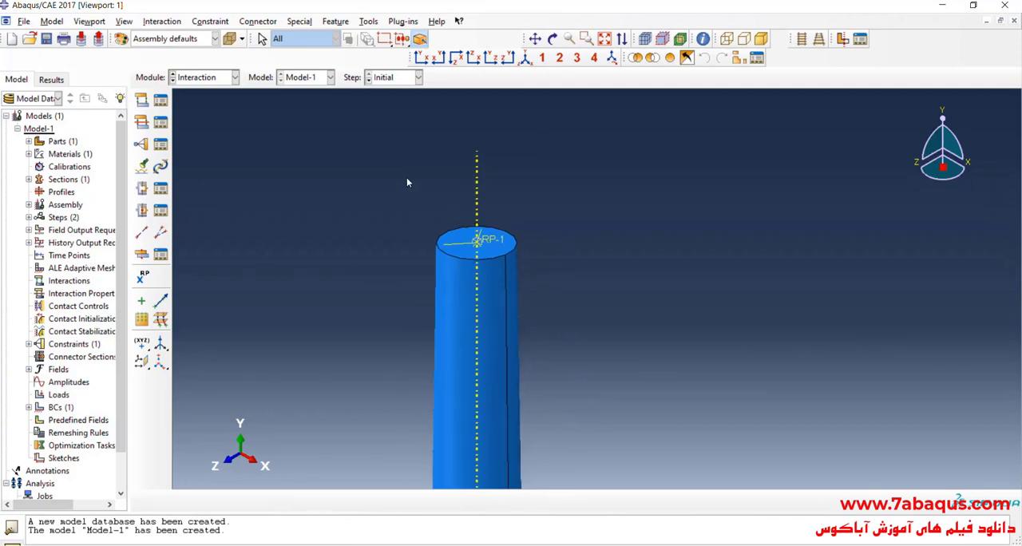
# Switch to the Load module and start a mechanical Concentrated force load in Step-1.
pyautogui.click(207, 80)
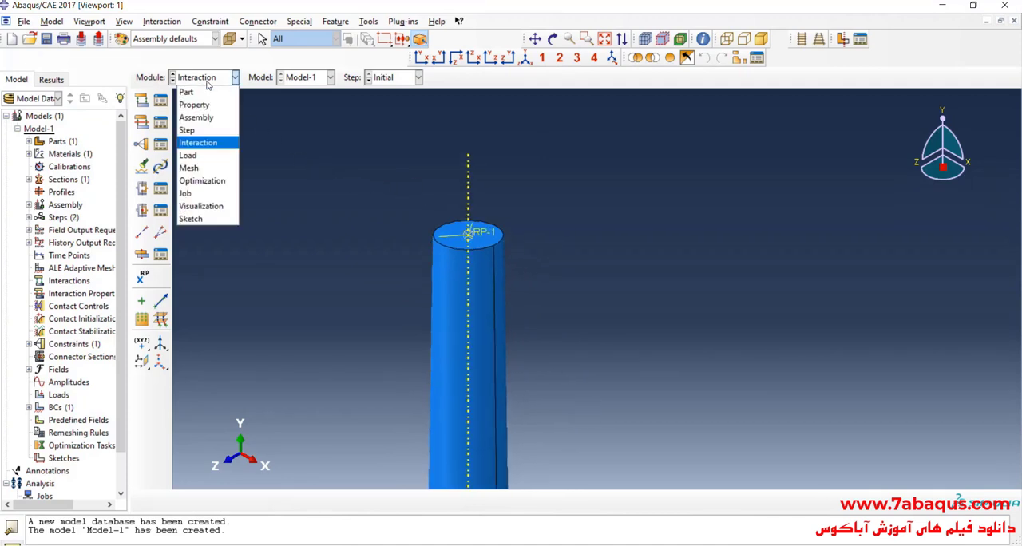
pyautogui.click(204, 157)
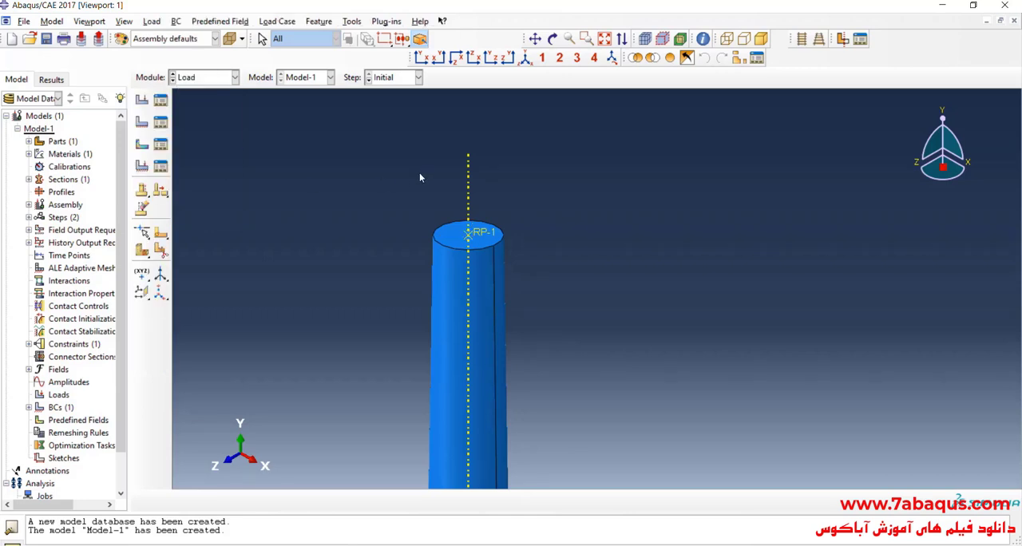
pyautogui.click(142, 100)
pyautogui.click(313, 185)
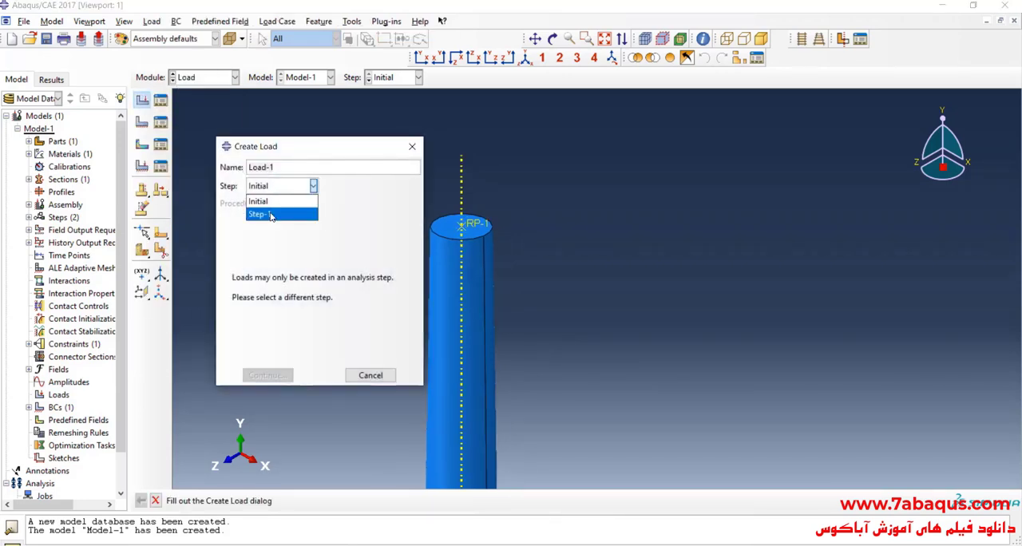
pyautogui.click(272, 215)
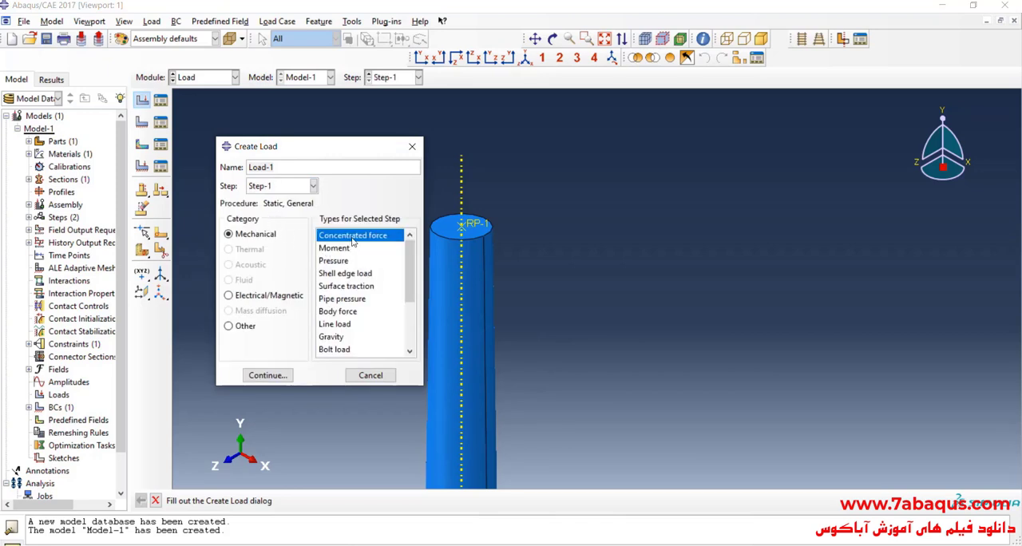
pyautogui.click(271, 375)
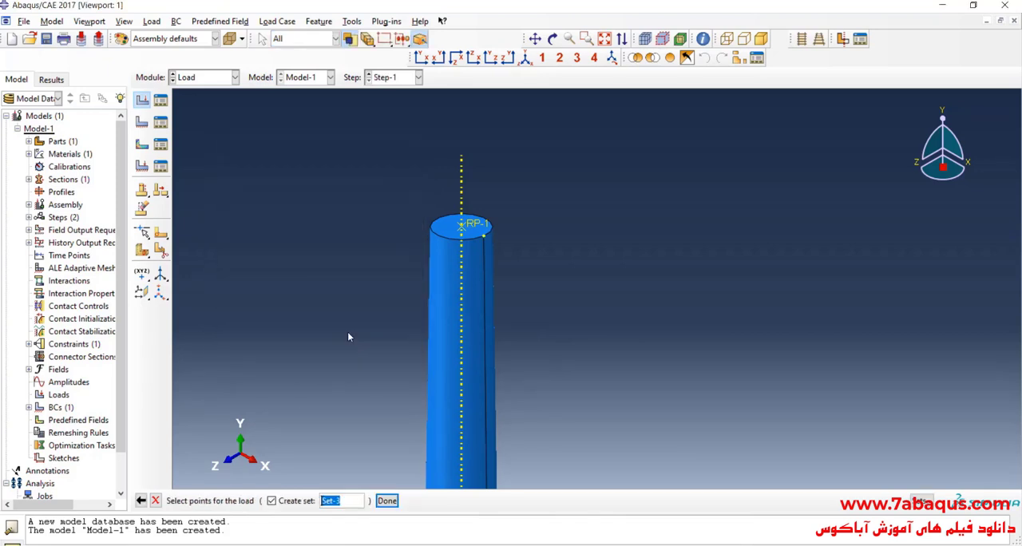
# Apply the concentrated force to the reference point with CF2 set to 20000, checking the load in 1.jpg.
pyautogui.click(480, 226)
pyautogui.click(386, 500)
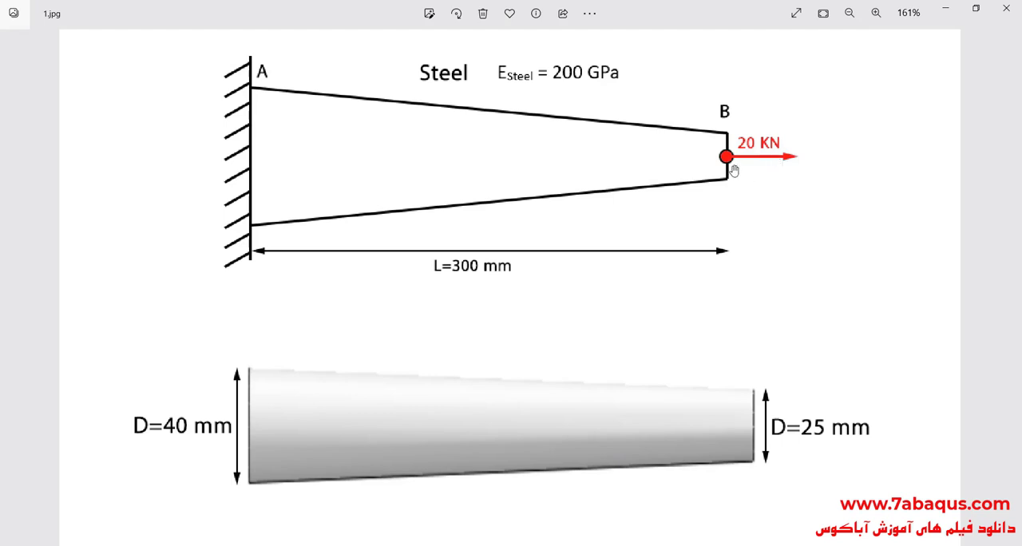
pyautogui.click(945, 10)
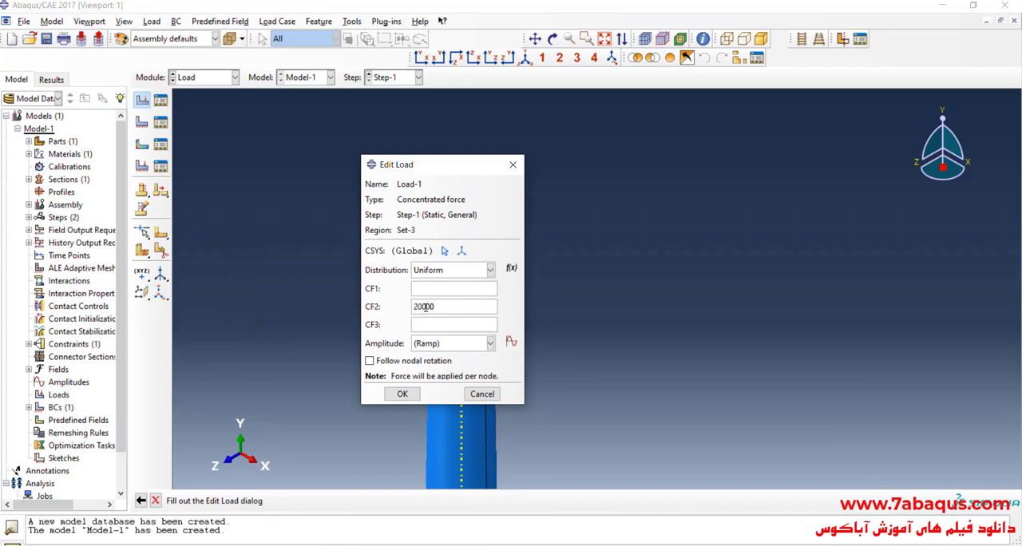
pyautogui.moveTo(444, 165); pyautogui.dragTo(661, 166)
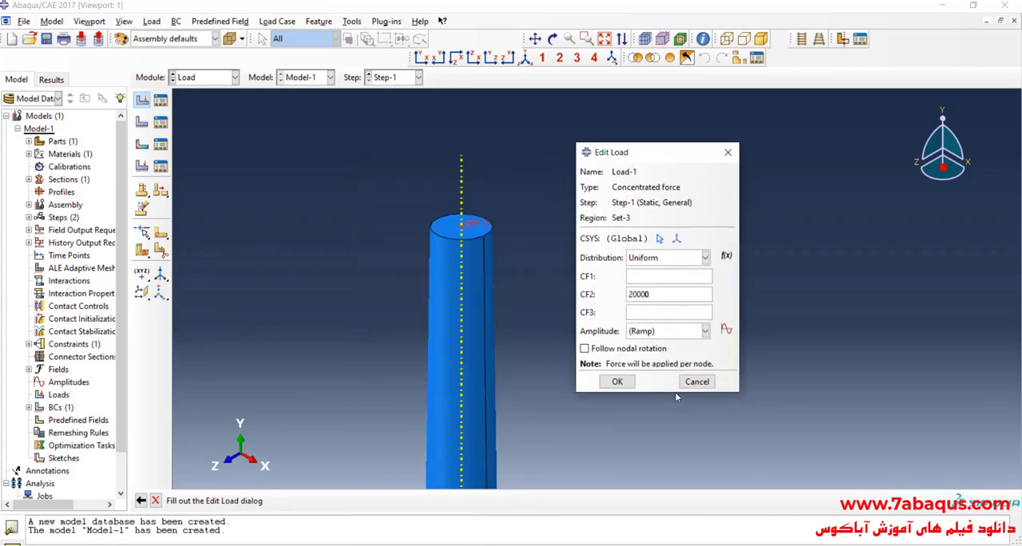
pyautogui.click(618, 393)
pyautogui.scroll(2, 472, 205)
pyautogui.scroll(-5, 471, 204)
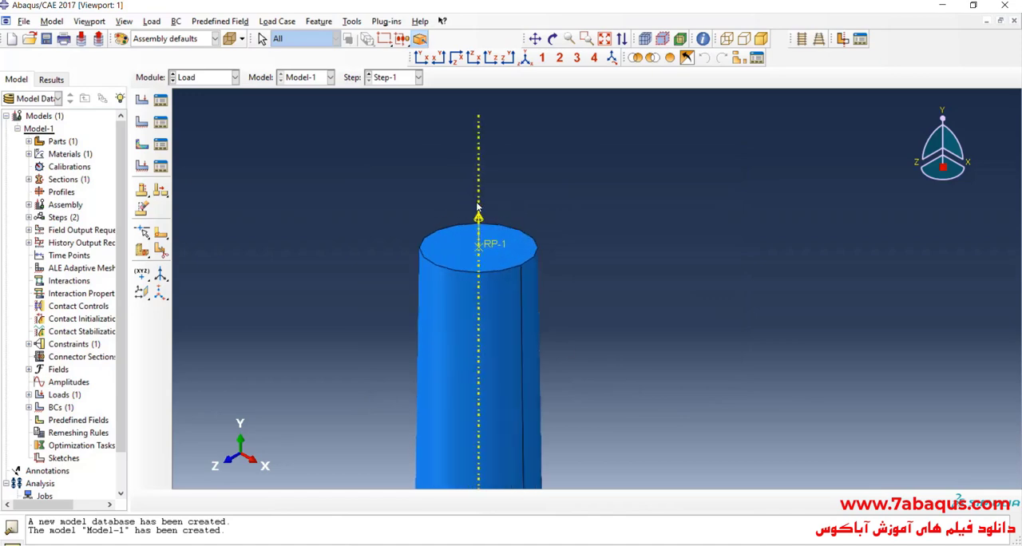
pyautogui.scroll(2, 471, 205)
# Review the concentrated force's components and its direction at the bar's small end.
pyautogui.click(161, 100)
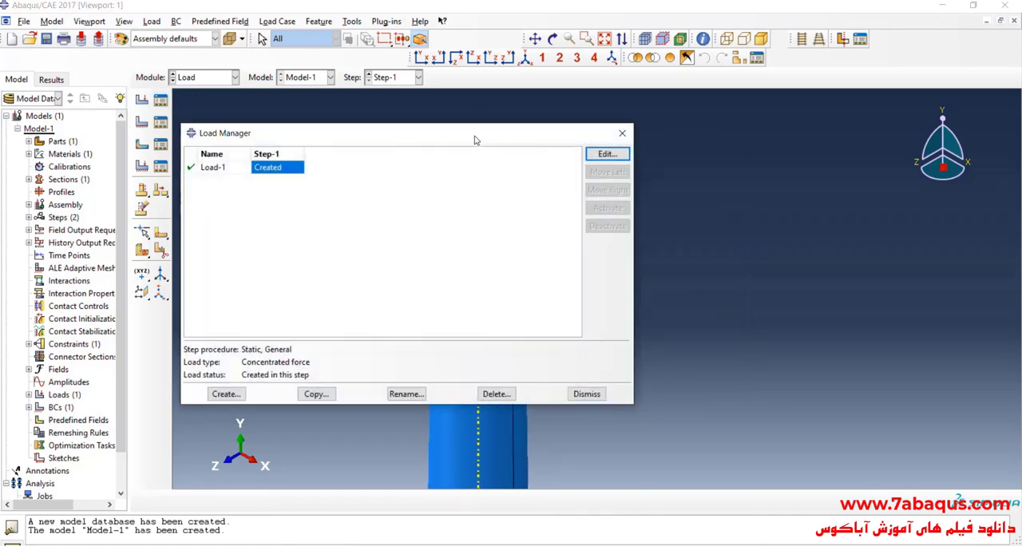
pyautogui.moveTo(474, 139); pyautogui.dragTo(290, 136)
pyautogui.click(424, 150)
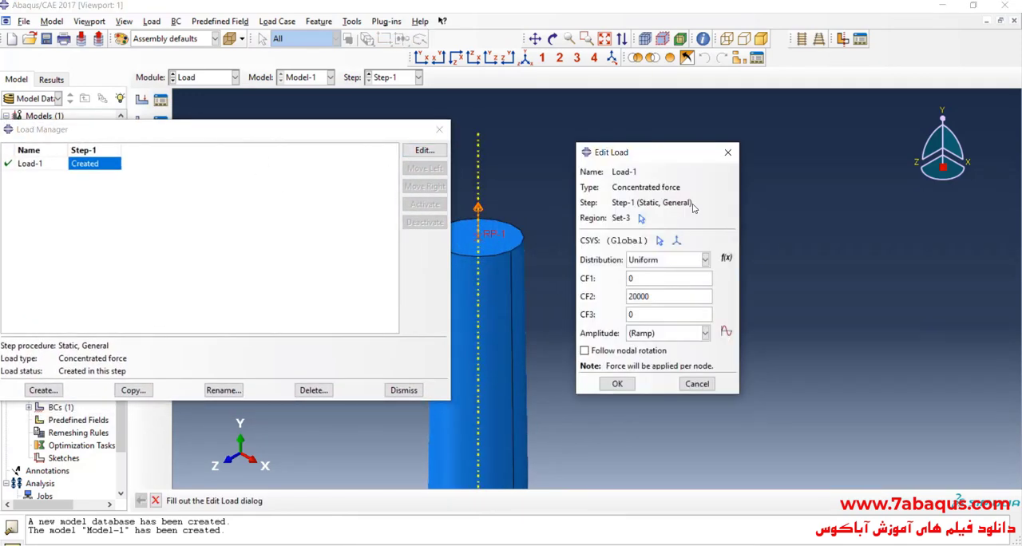
pyautogui.scroll(3, 542, 209)
pyautogui.scroll(-3, 521, 186)
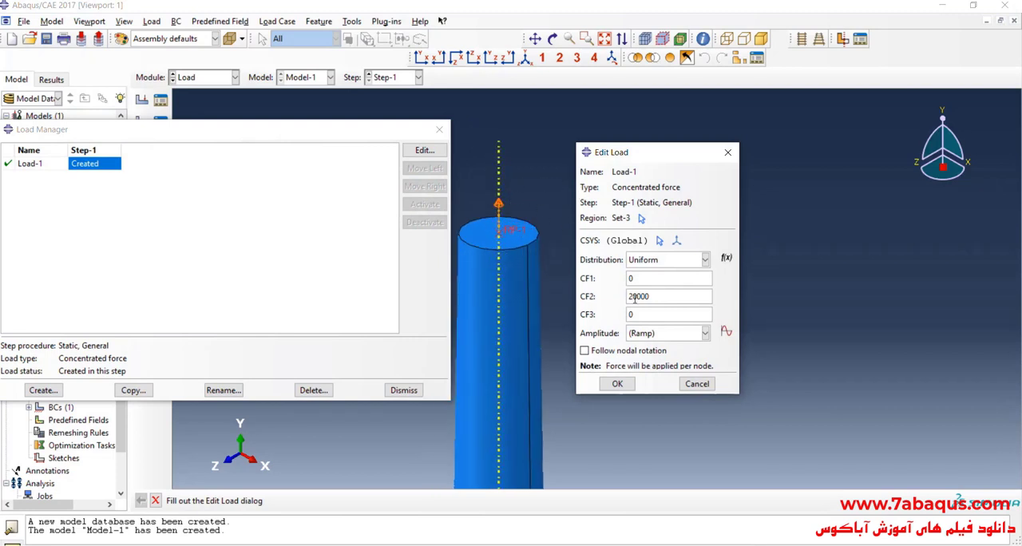
pyautogui.click(617, 383)
pyautogui.click(440, 130)
pyautogui.scroll(1, 484, 172)
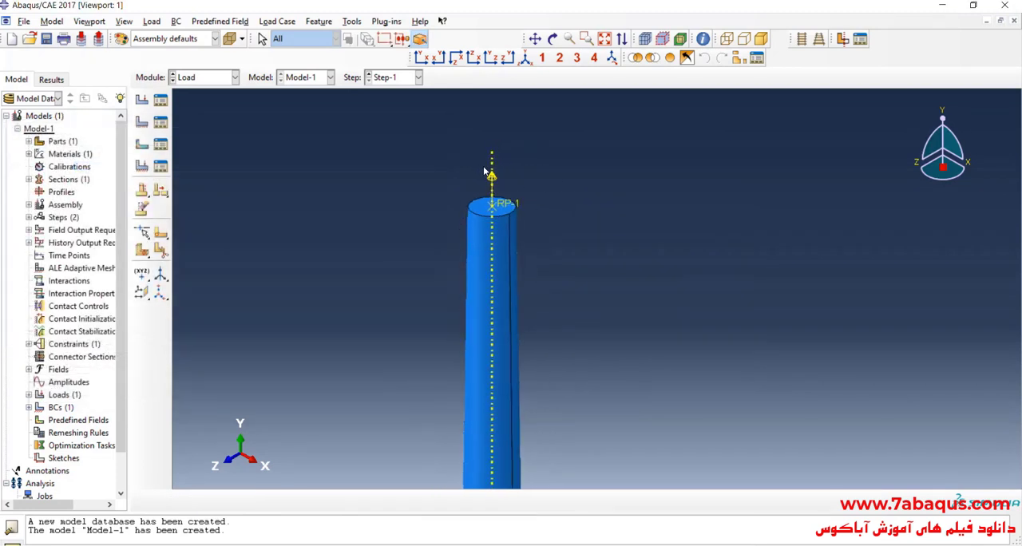
pyautogui.scroll(2, 484, 173)
# Switch to the Mesh module and make the part bar the object for meshing.
pyautogui.click(211, 77)
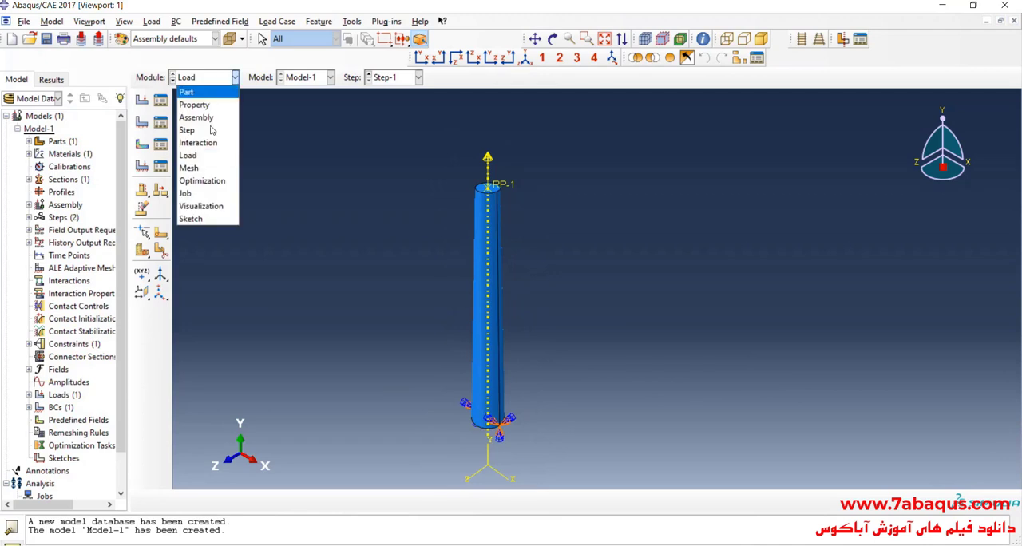
pyautogui.click(211, 166)
pyautogui.click(425, 77)
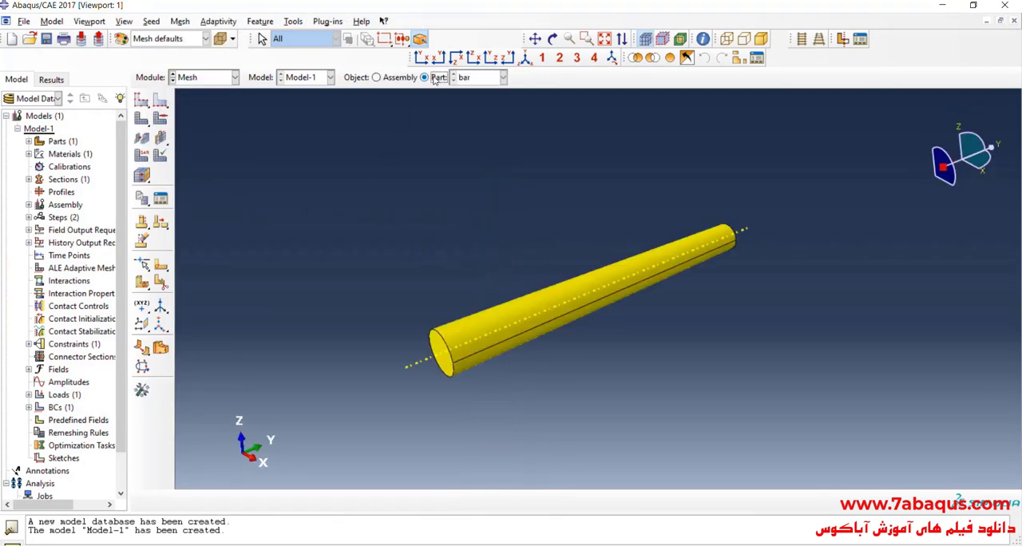
# Seed the bar with an approximate global size of 3.
pyautogui.click(142, 101)
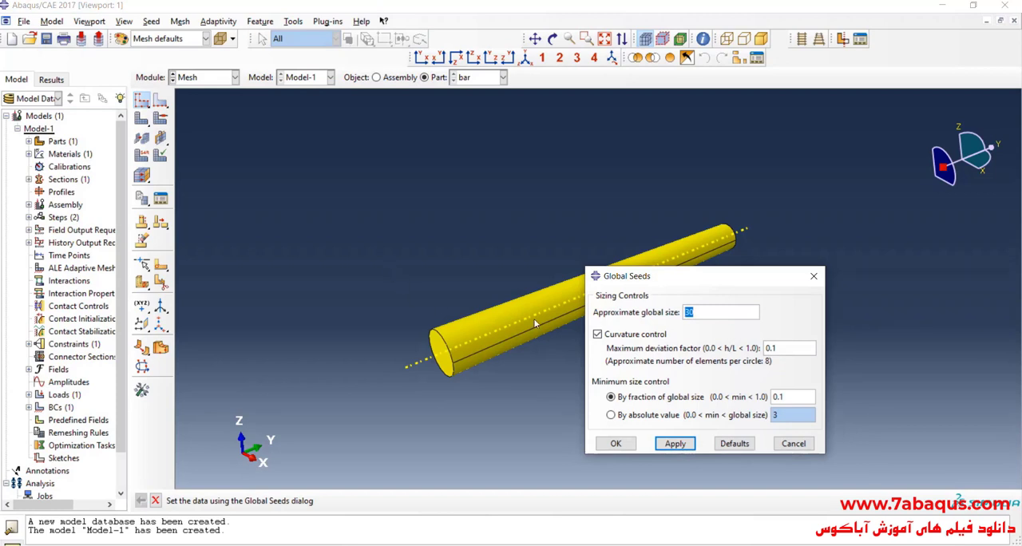
pyautogui.write('3')
pyautogui.click(618, 449)
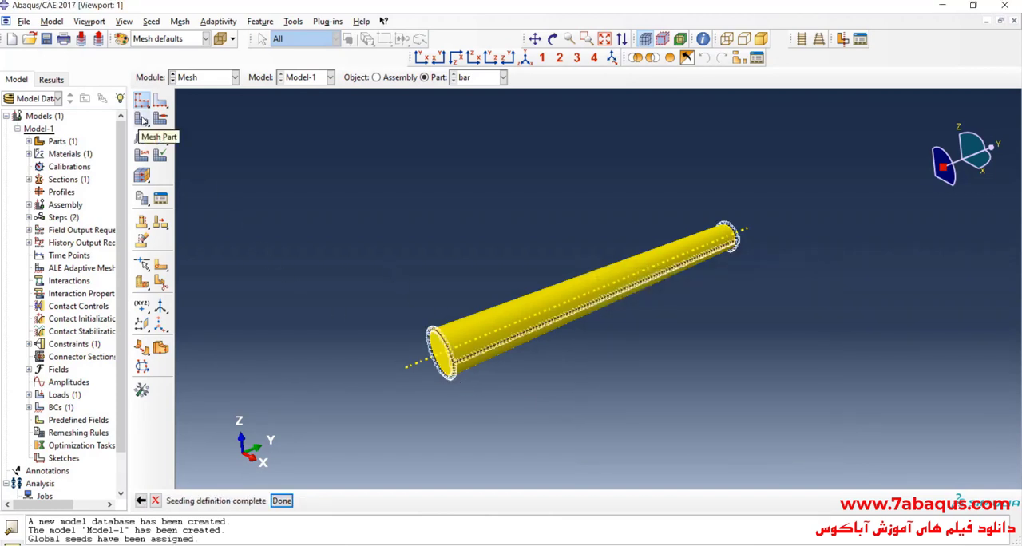
# Set the bar's mesh controls to the Medial axis algorithm with hex elements and the Sweep technique, and mesh the part.
pyautogui.click(160, 120)
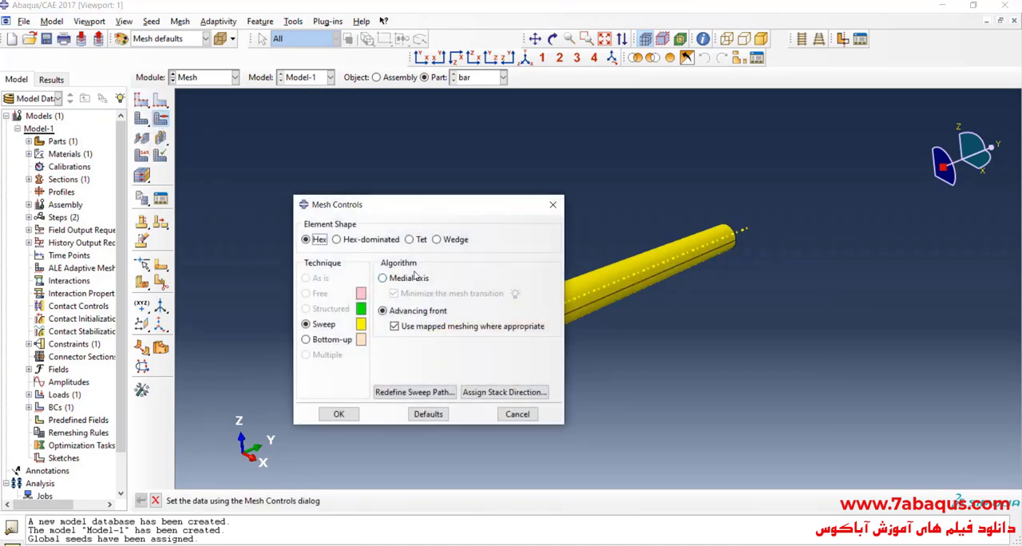
pyautogui.click(400, 281)
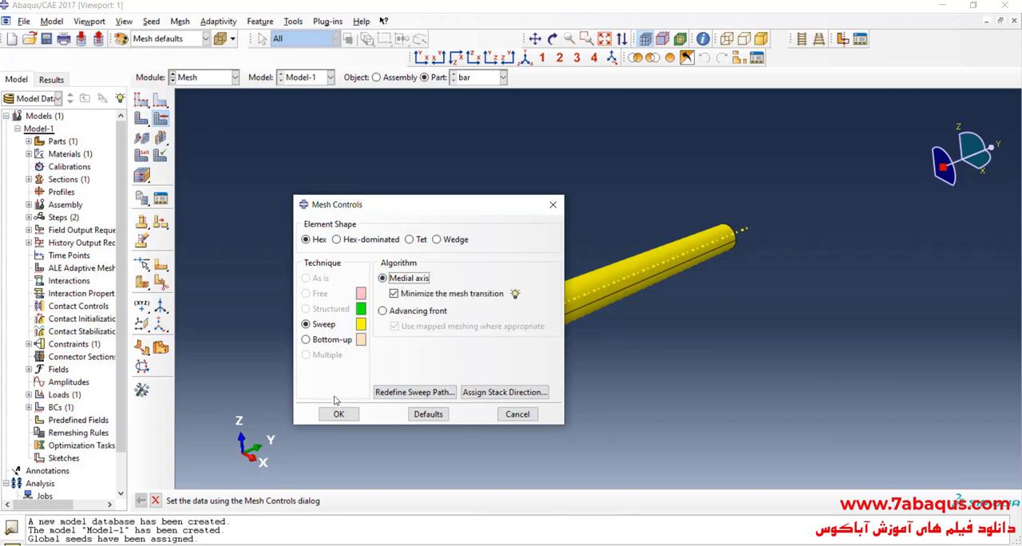
pyautogui.click(338, 413)
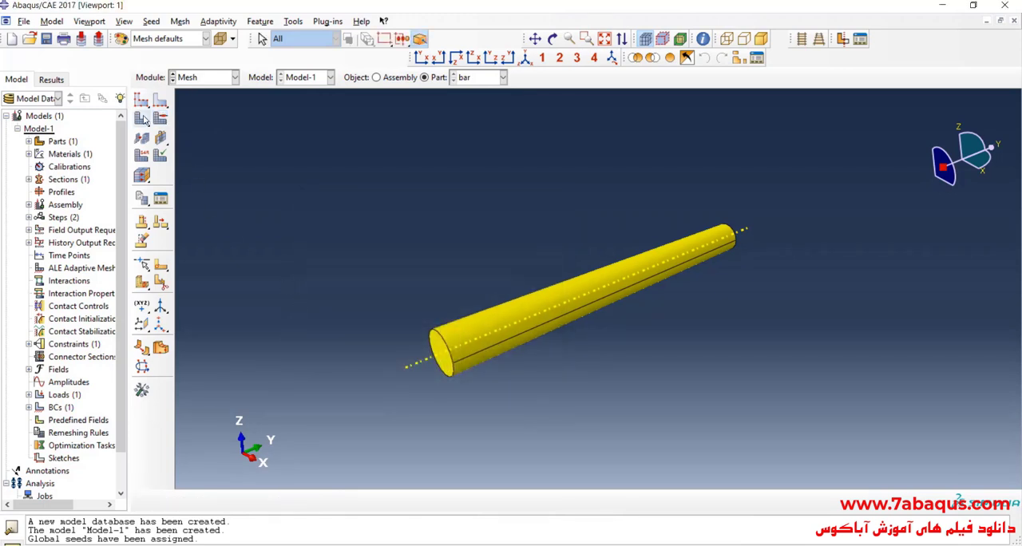
pyautogui.click(143, 119)
pyautogui.click(260, 502)
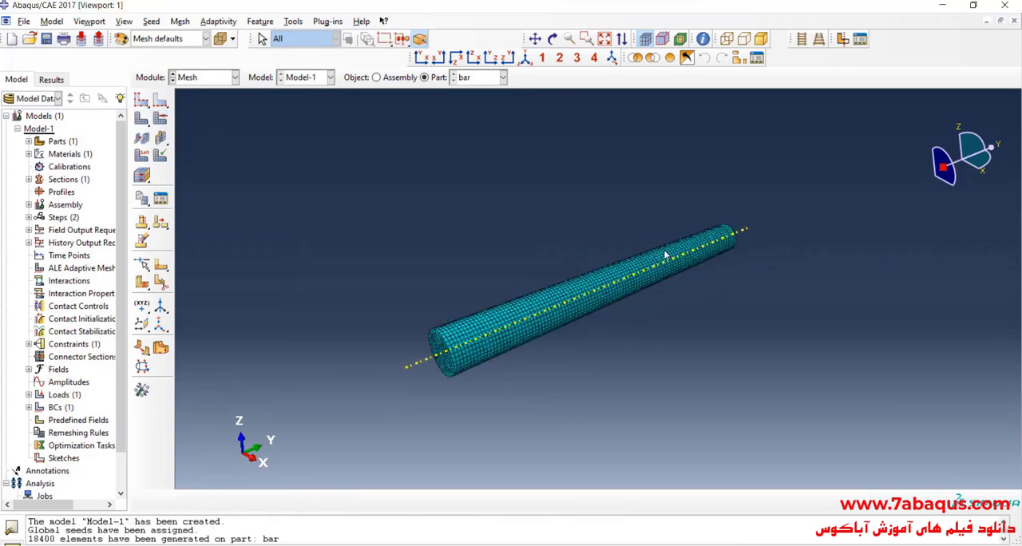
# Examine the generated mesh along the bar and on its end face, and return to an isometric view.
pyautogui.scroll(-1, 667, 255)
pyautogui.scroll(-2, 428, 384)
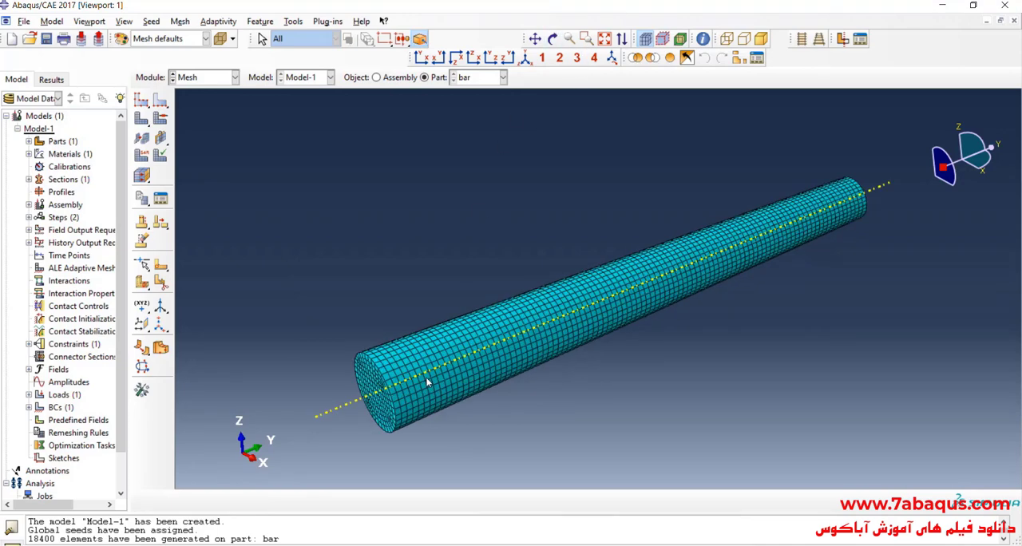
pyautogui.scroll(1, 537, 319)
pyautogui.scroll(-2, 536, 319)
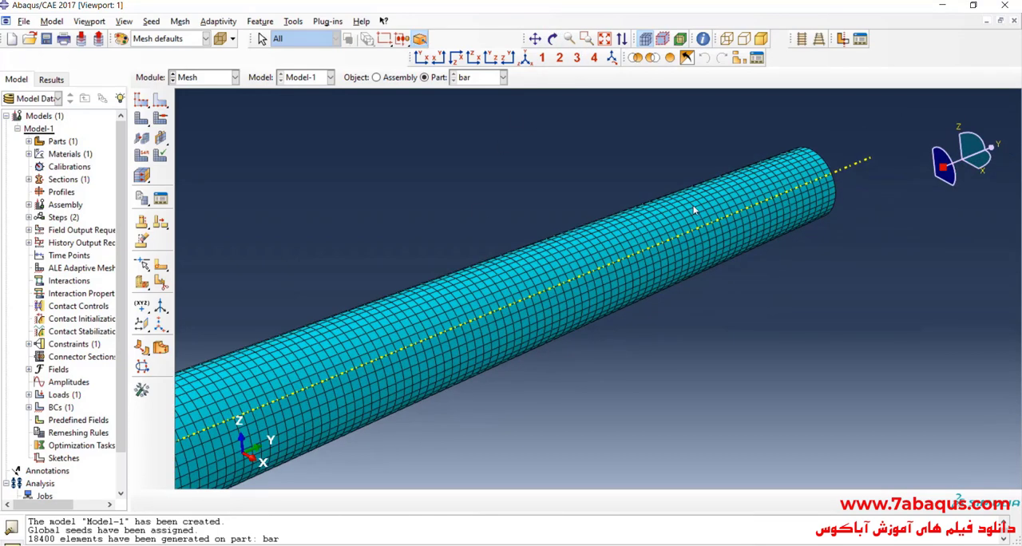
pyautogui.scroll(1, 540, 173)
pyautogui.click(552, 39)
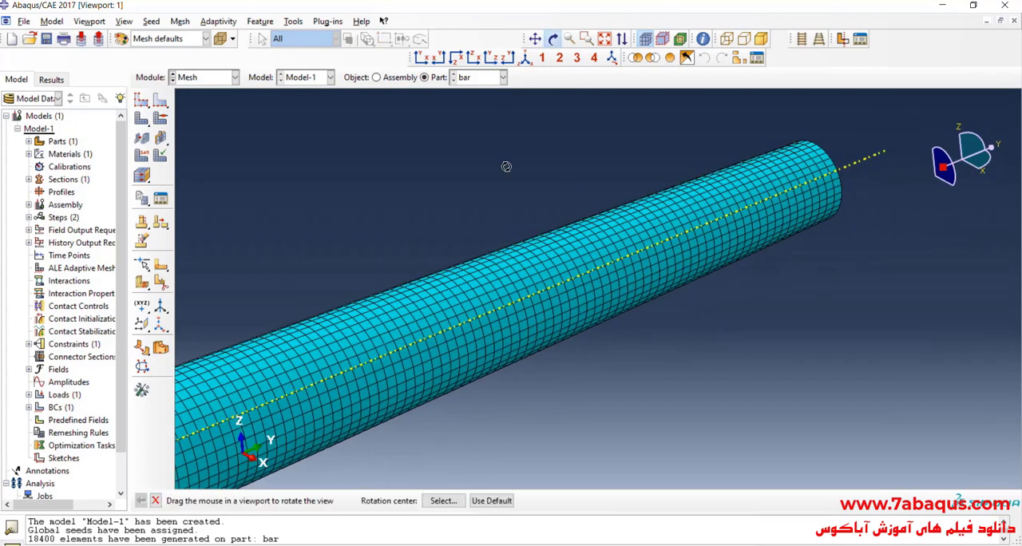
pyautogui.moveTo(502, 272); pyautogui.dragTo(572, 189)
pyautogui.scroll(5, 547, 216)
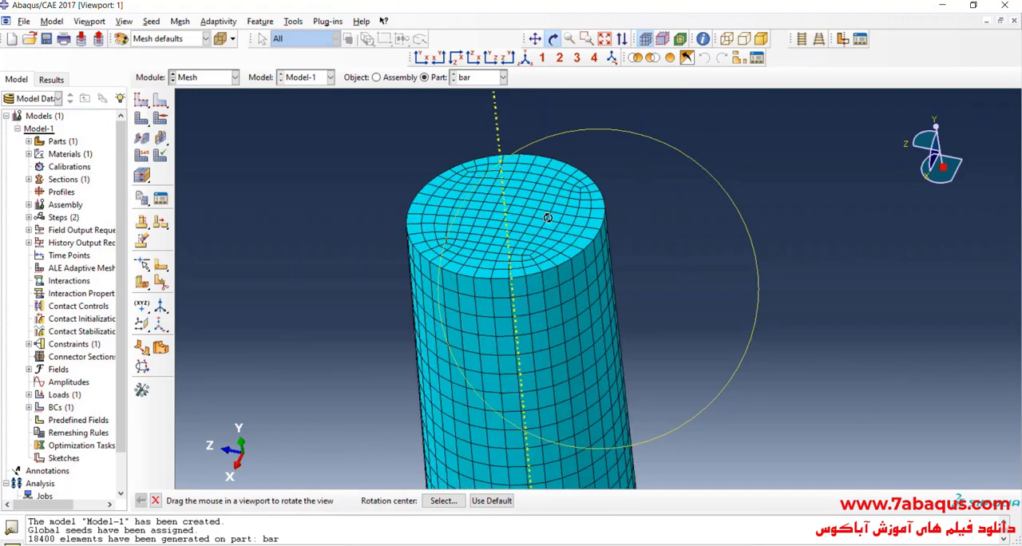
pyautogui.scroll(-4, 548, 217)
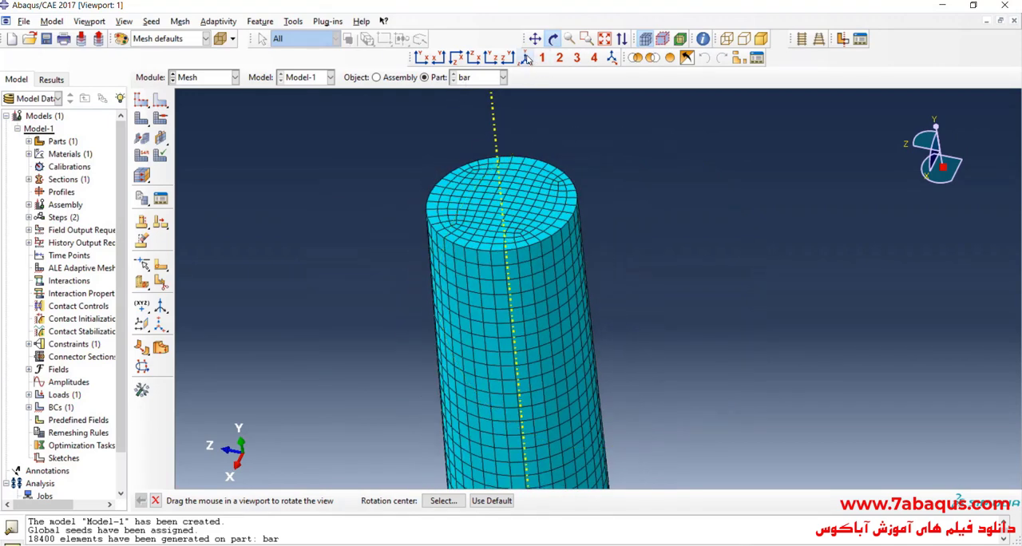
pyautogui.click(525, 57)
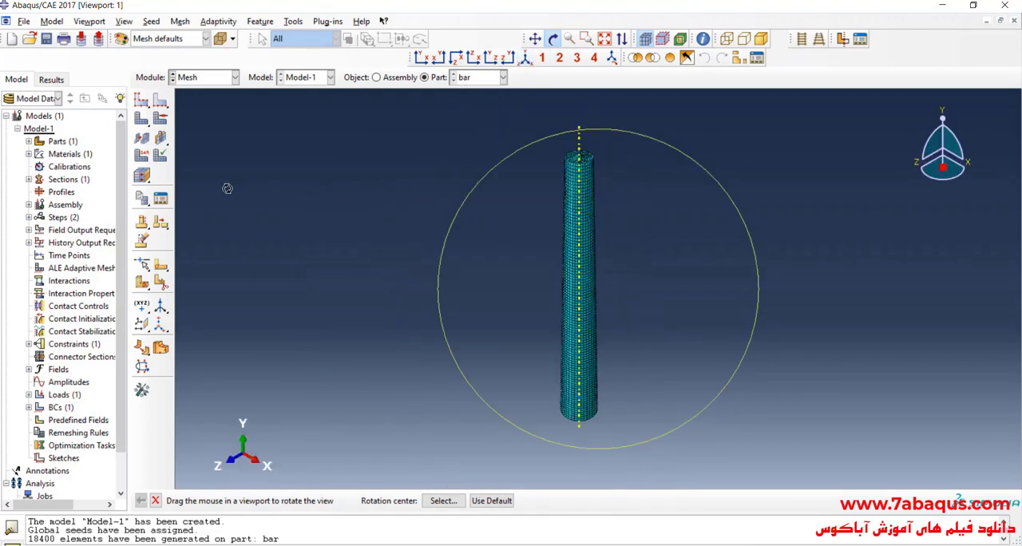
# Review the element type settings for the whole bar.
pyautogui.click(141, 155)
pyautogui.moveTo(442, 212); pyautogui.dragTo(727, 323)
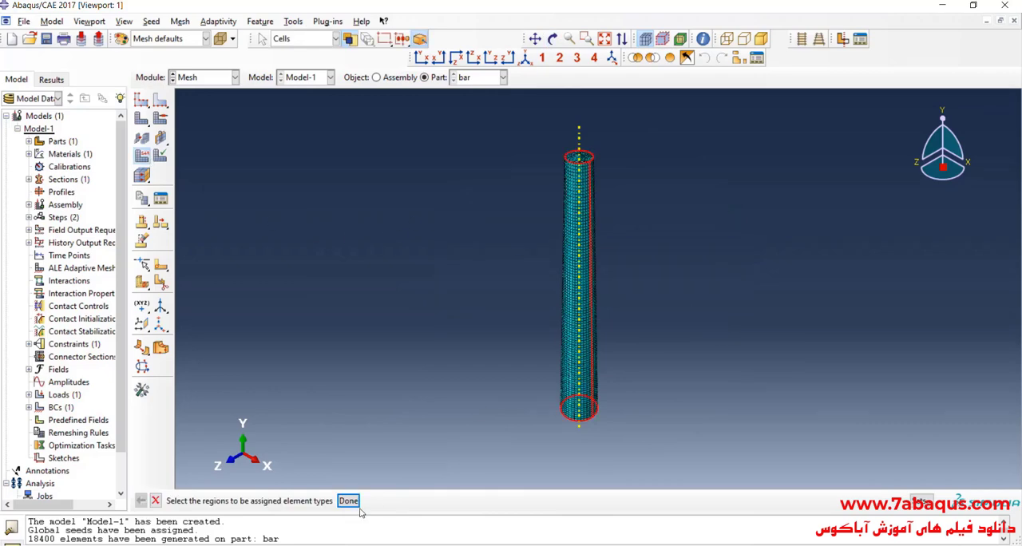
pyautogui.click(348, 501)
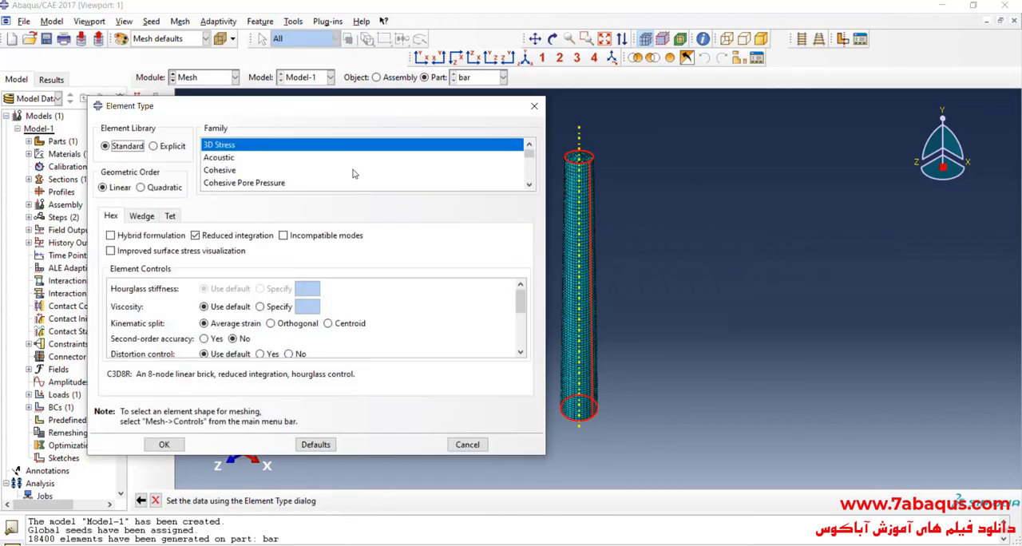
pyautogui.click(534, 105)
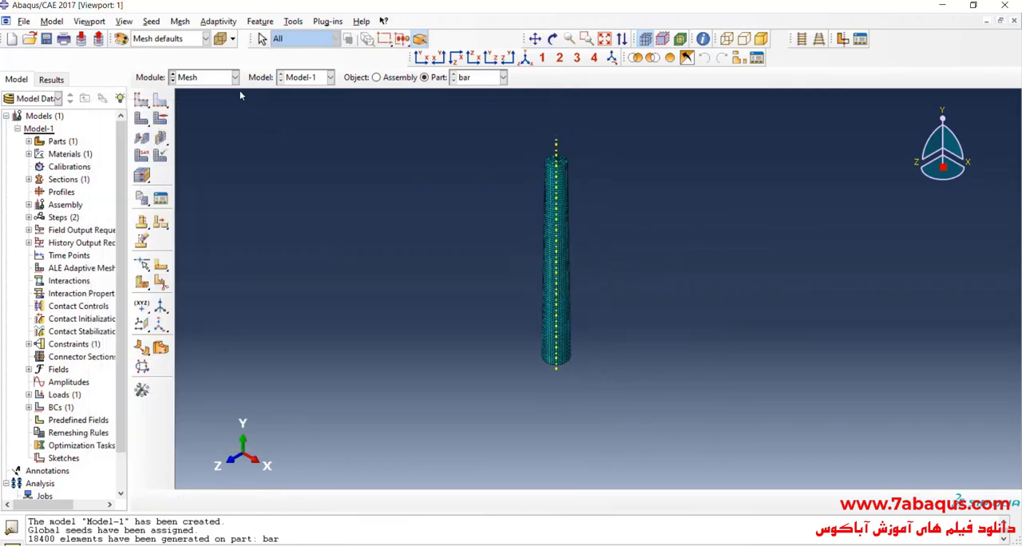
# In the Assembly module, create a geometry set named point B containing the reference point RP-1.
pyautogui.click(214, 77)
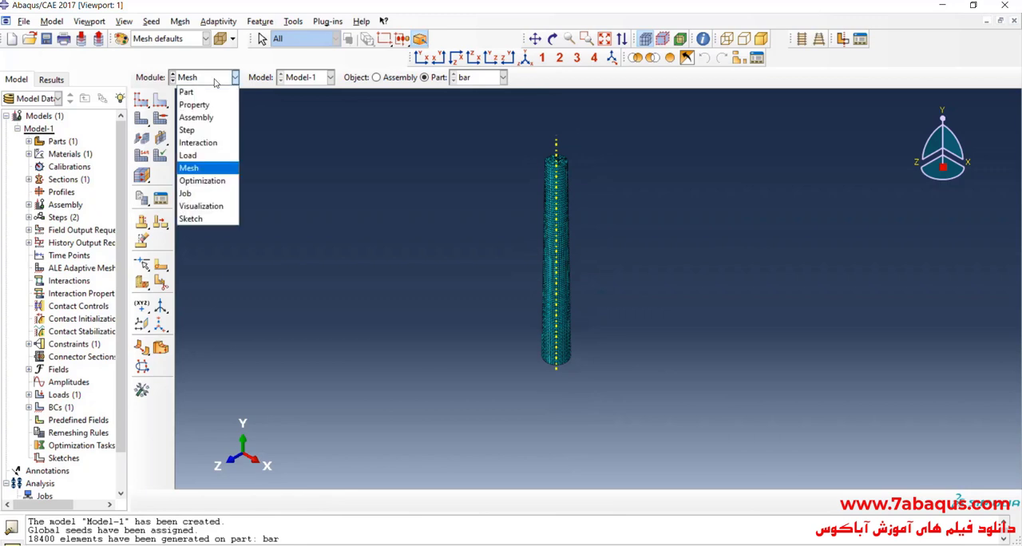
pyautogui.click(195, 114)
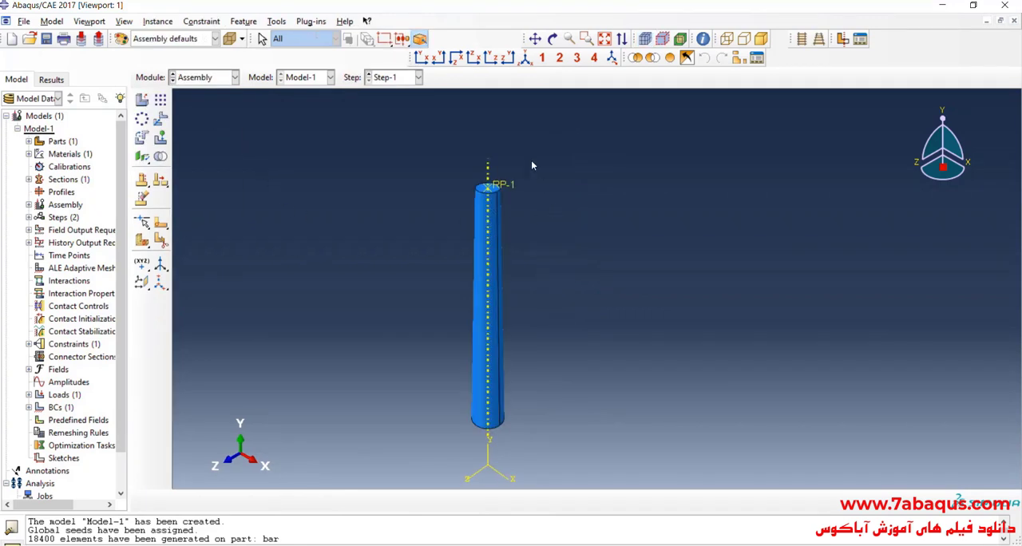
pyautogui.click(276, 24)
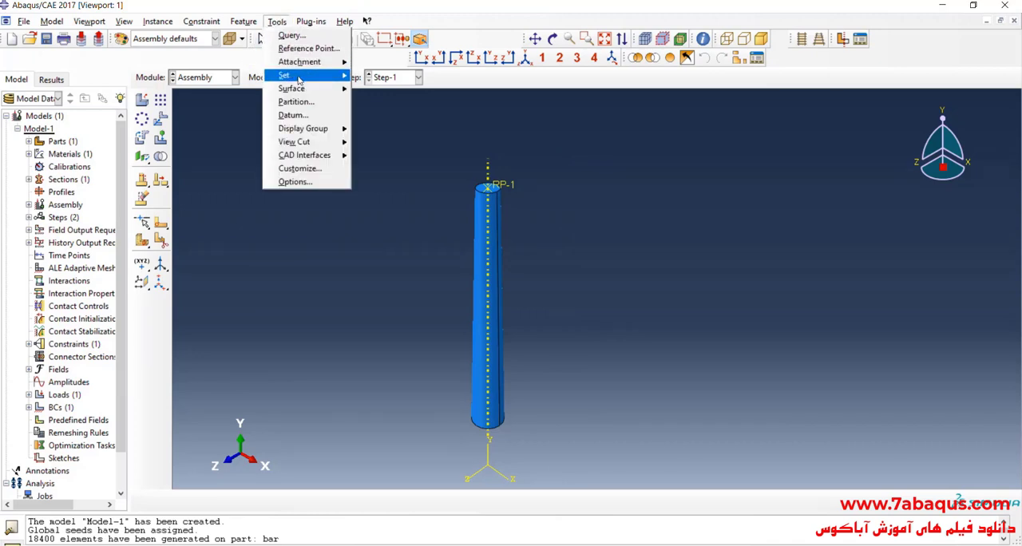
pyautogui.moveTo(331, 75)
pyautogui.click(381, 89)
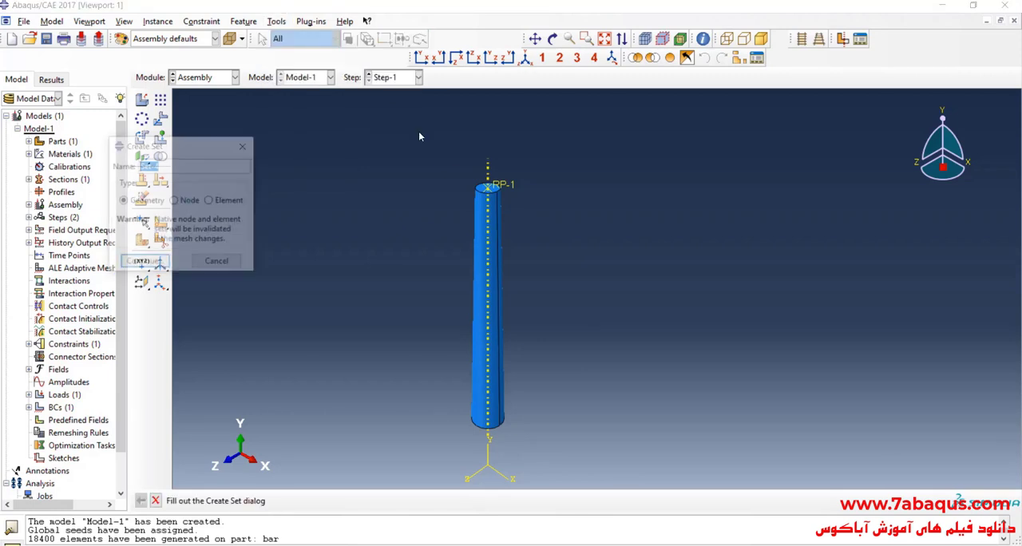
pyautogui.write('point B')
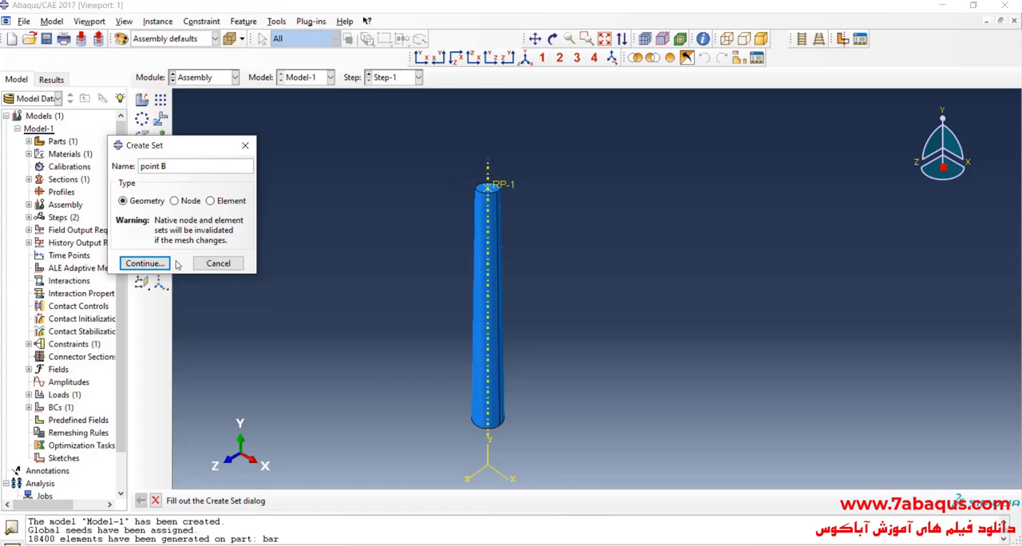
pyautogui.click(155, 263)
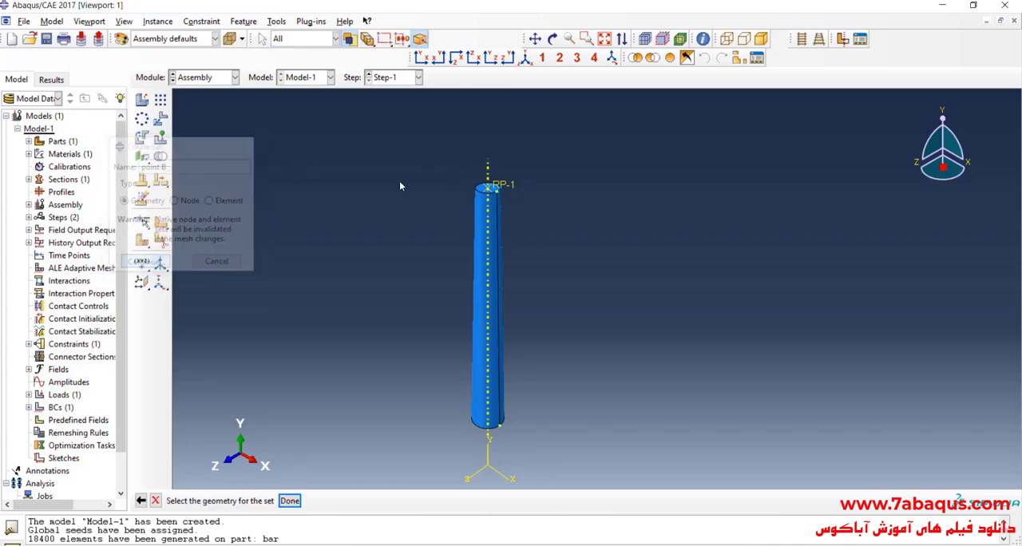
pyautogui.click(289, 500)
# Switch to 1.jpg and examine point B and the applied force at the bar's small end.
pyautogui.hotkey('alt', 'Tab')
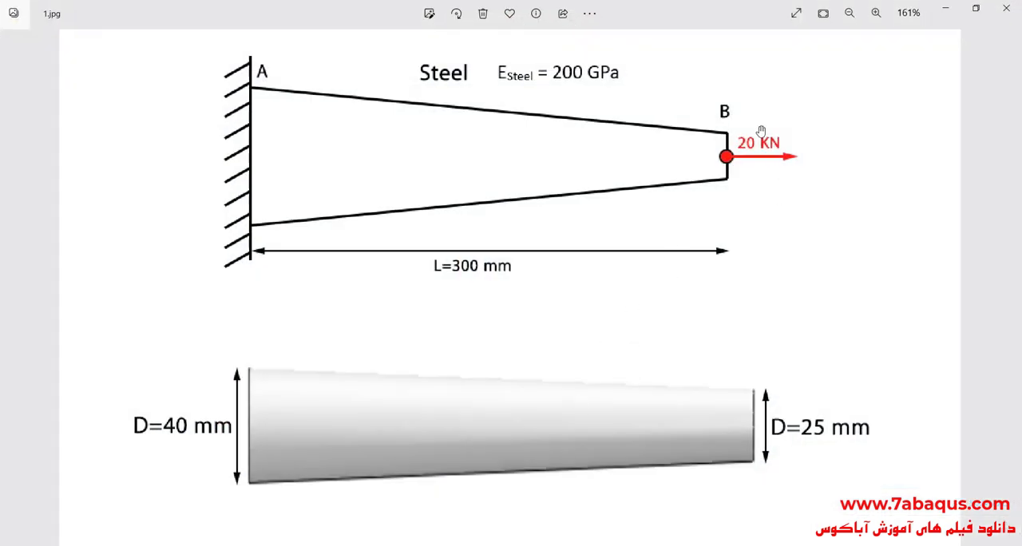
pyautogui.scroll(-2, 759, 129)
pyautogui.scroll(5, 791, 62)
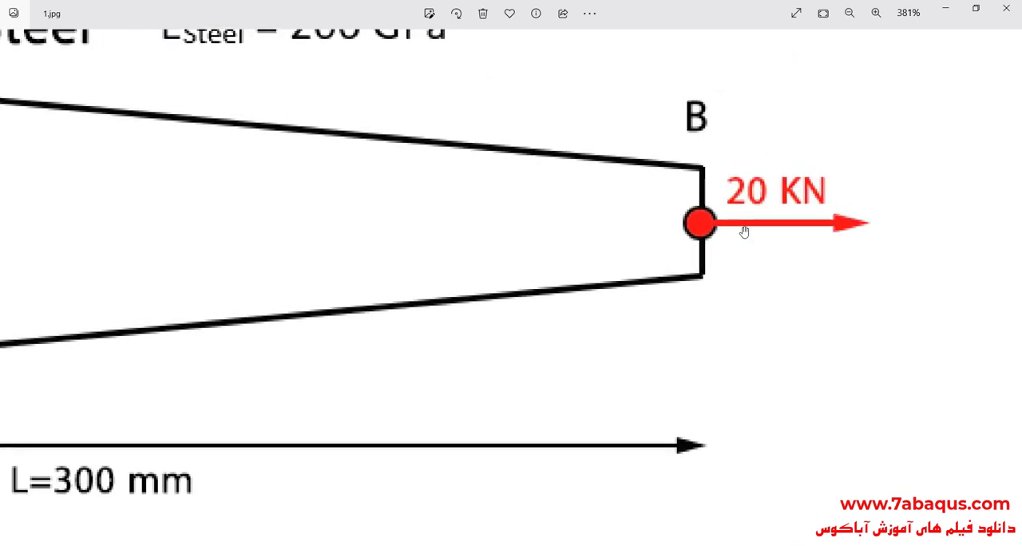
pyautogui.scroll(-5, 746, 233)
pyautogui.click(948, 7)
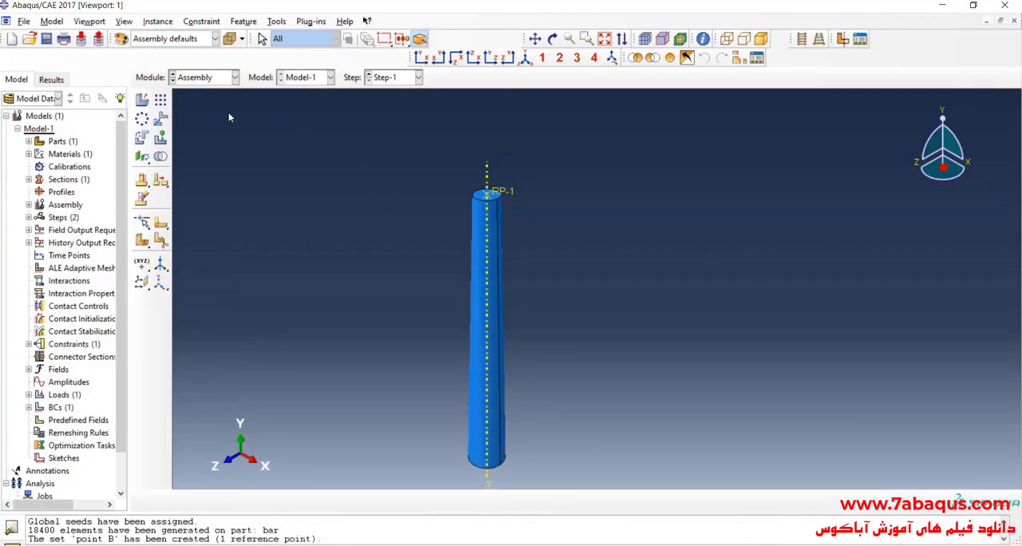
# In the Step module, create a history output request in Step-1 with the set point B as its domain.
pyautogui.click(196, 77)
pyautogui.click(195, 132)
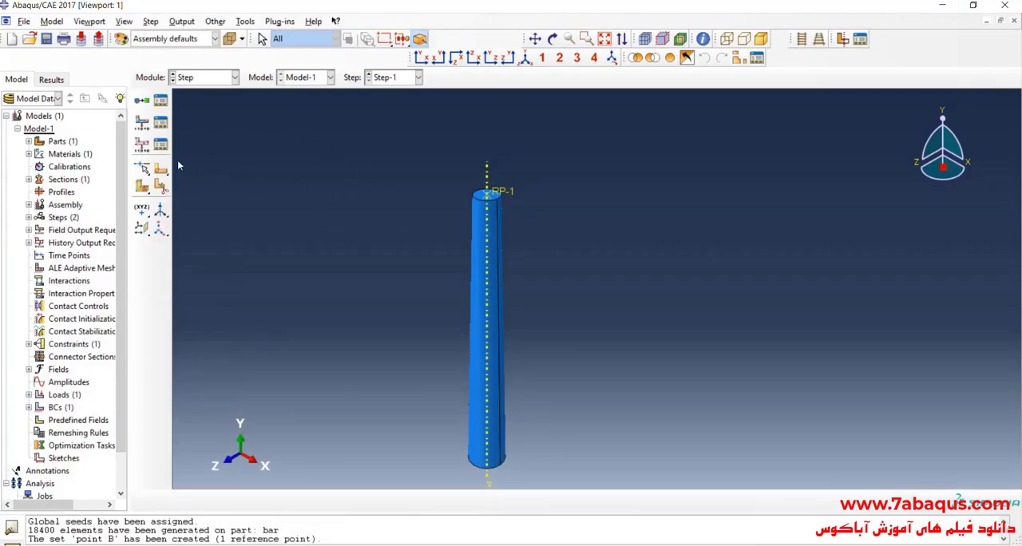
pyautogui.click(142, 146)
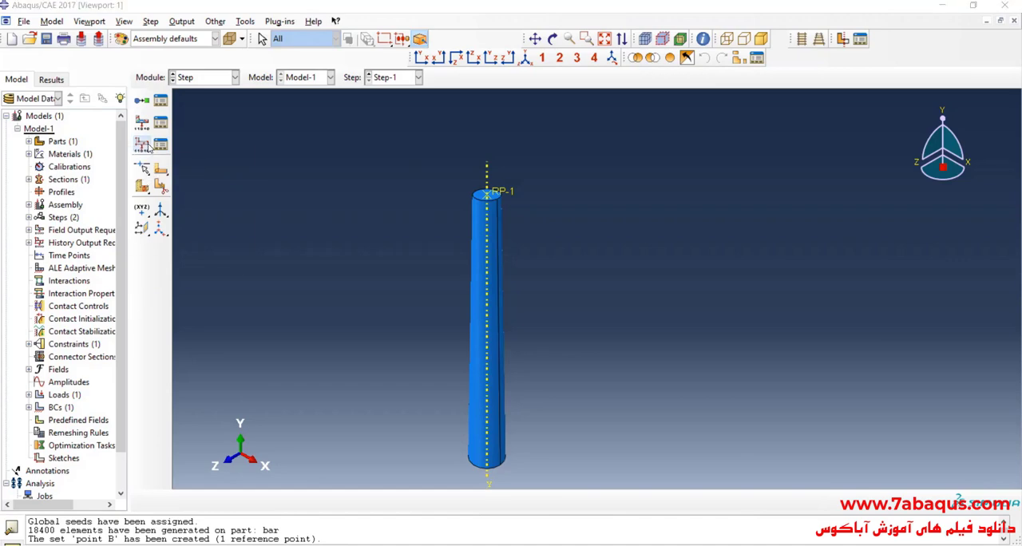
pyautogui.click(137, 237)
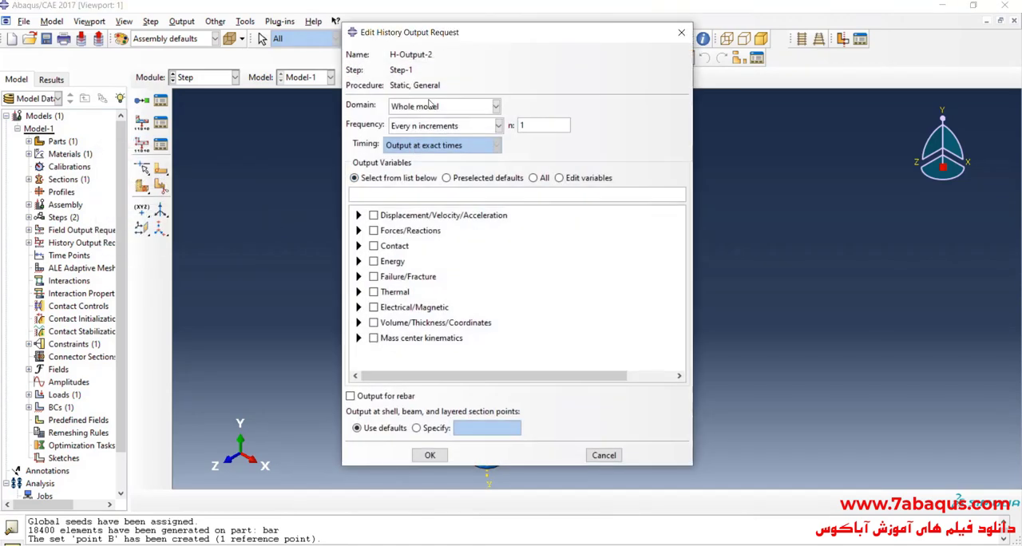
pyautogui.click(433, 107)
pyautogui.click(528, 107)
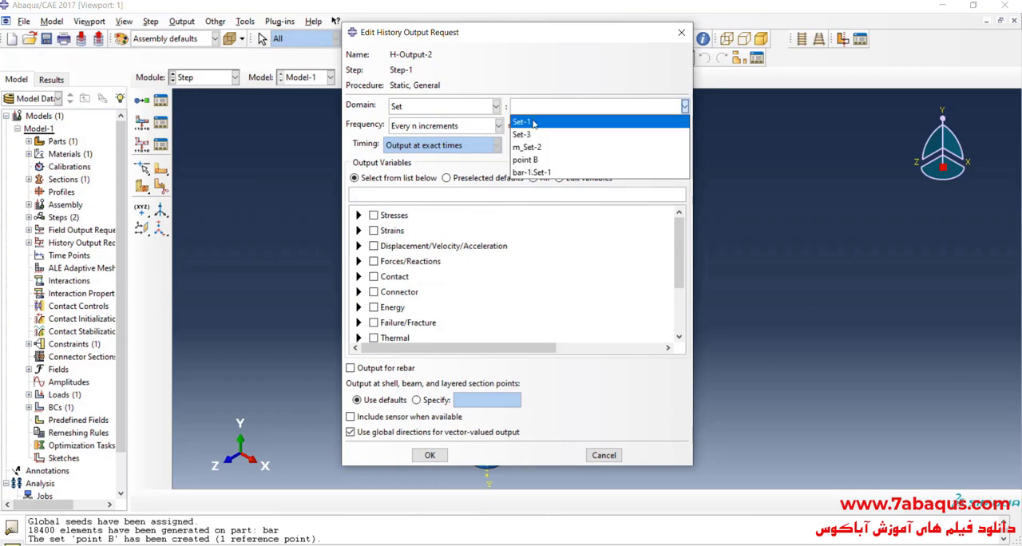
pyautogui.click(549, 155)
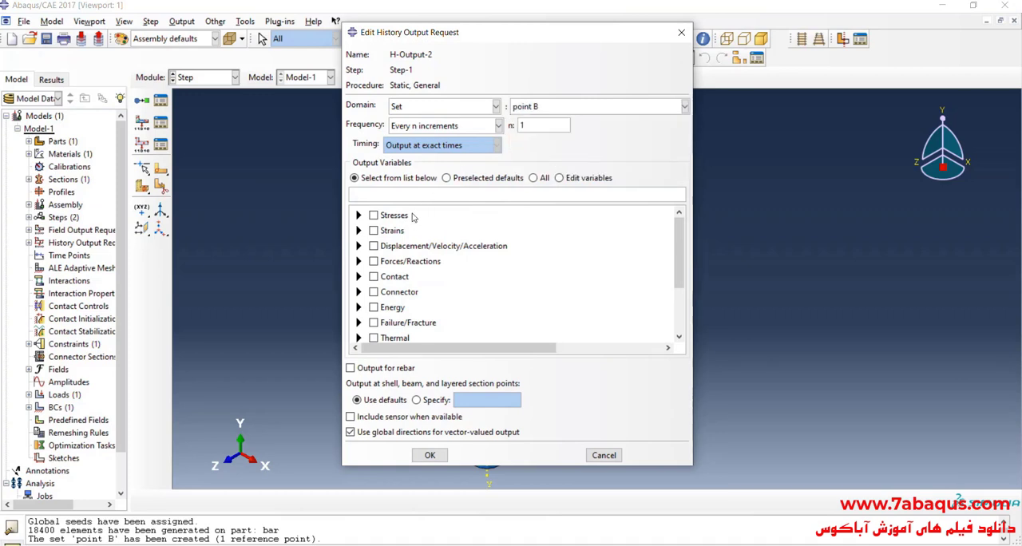
# Request the translation U2 as the history output variable for point B.
pyautogui.click(359, 246)
pyautogui.click(375, 260)
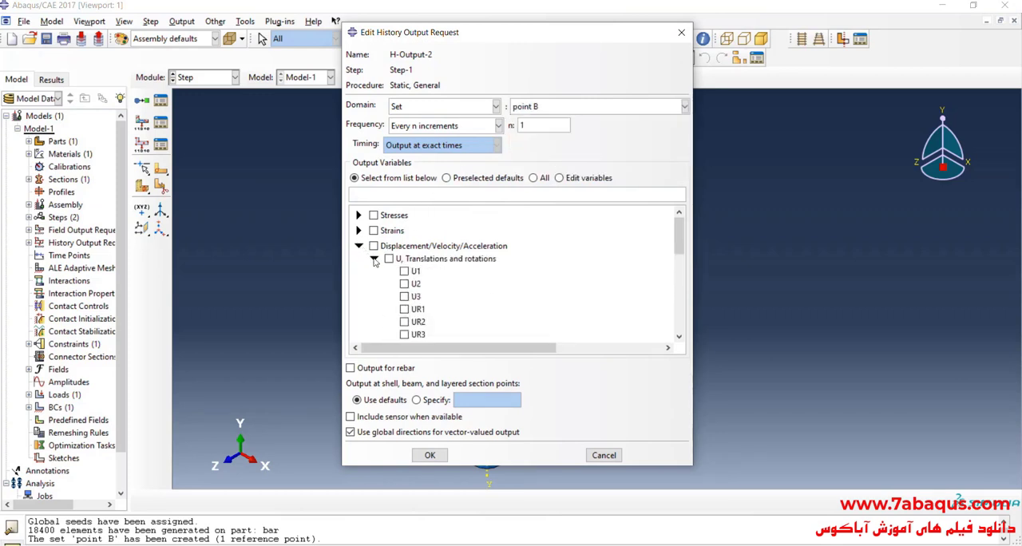
pyautogui.moveTo(561, 36); pyautogui.dragTo(777, 41)
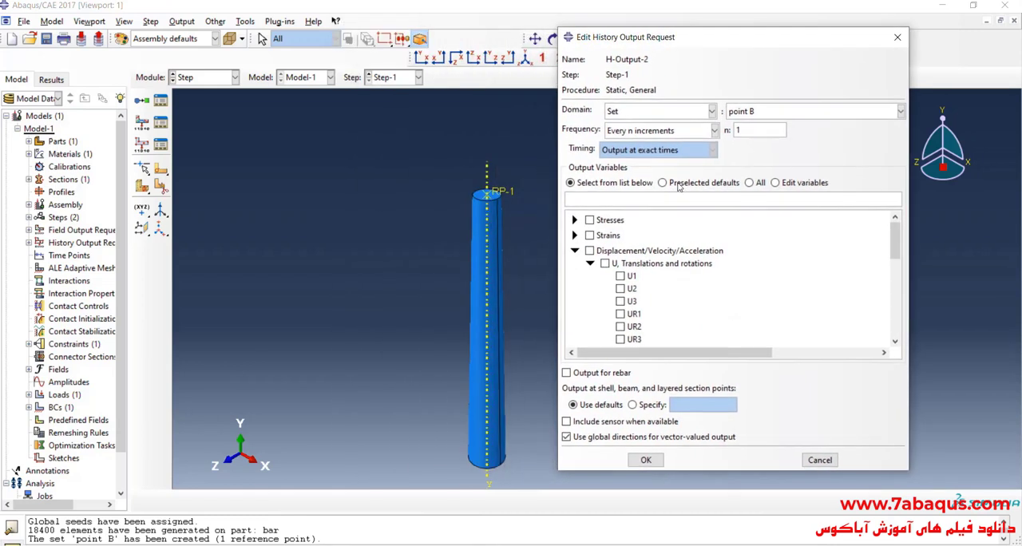
pyautogui.click(621, 289)
pyautogui.click(646, 460)
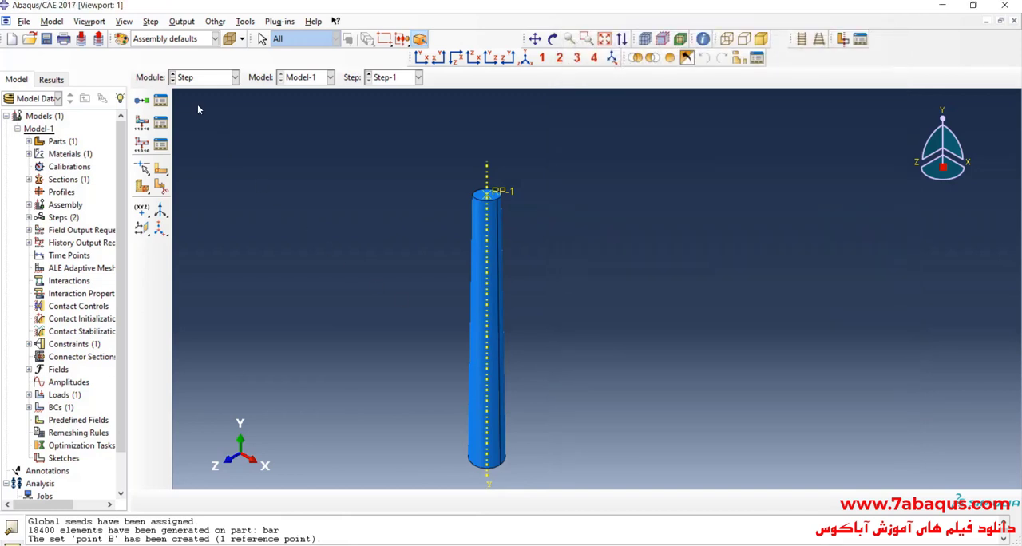
# In the Job module, create a full analysis job named Example-4 for Model-1 and submit it.
pyautogui.click(206, 76)
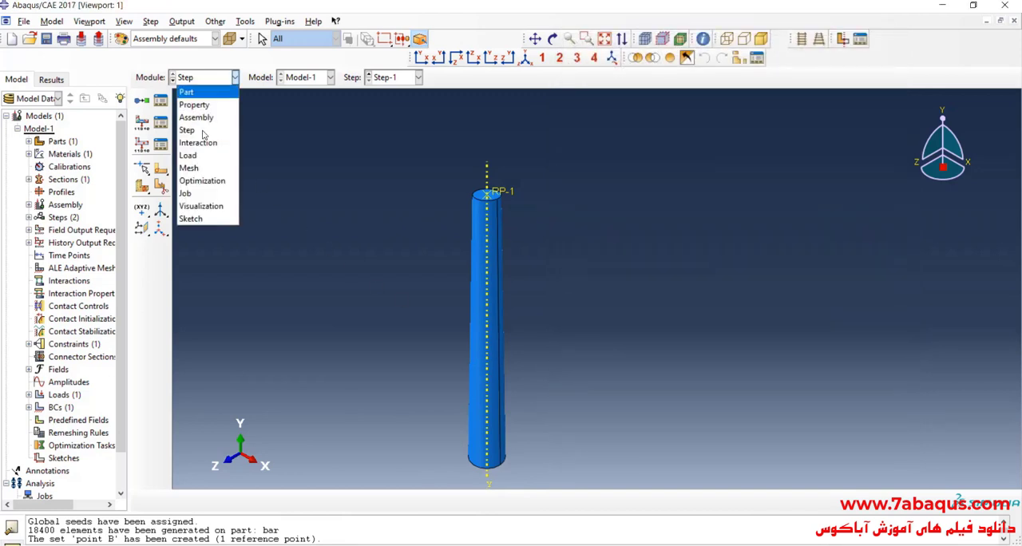
pyautogui.click(192, 196)
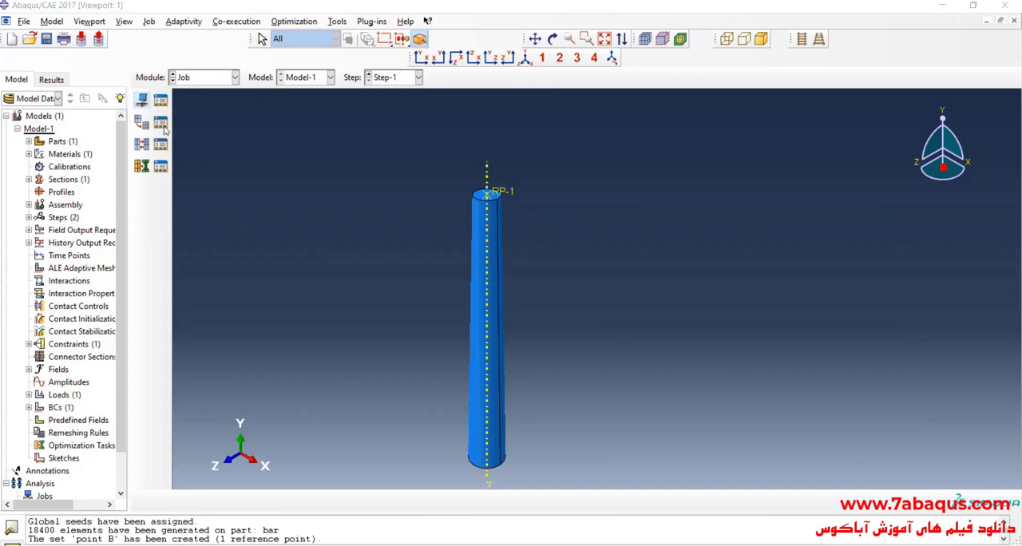
pyautogui.click(142, 100)
pyautogui.write('Examp')
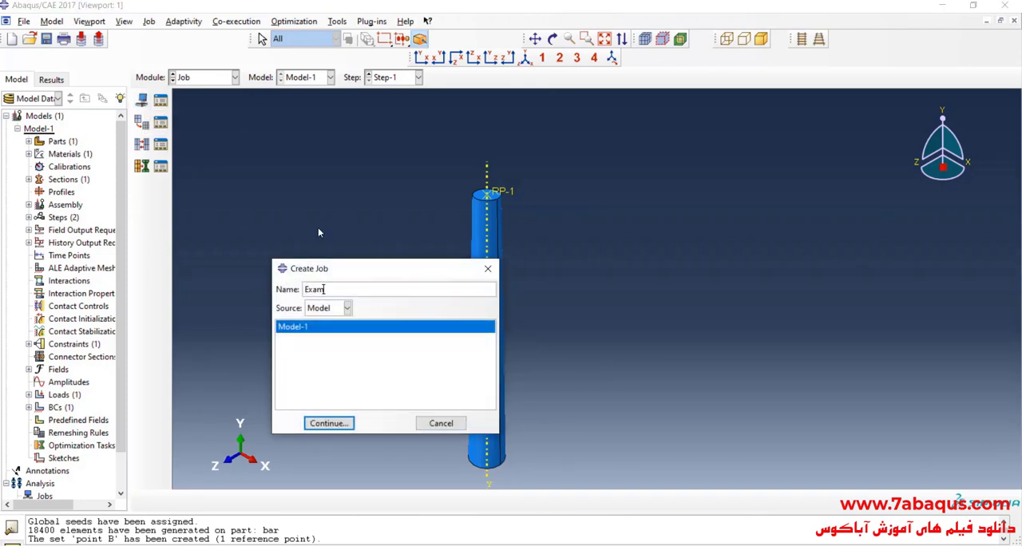
pyautogui.write('le-4')
pyautogui.click(345, 424)
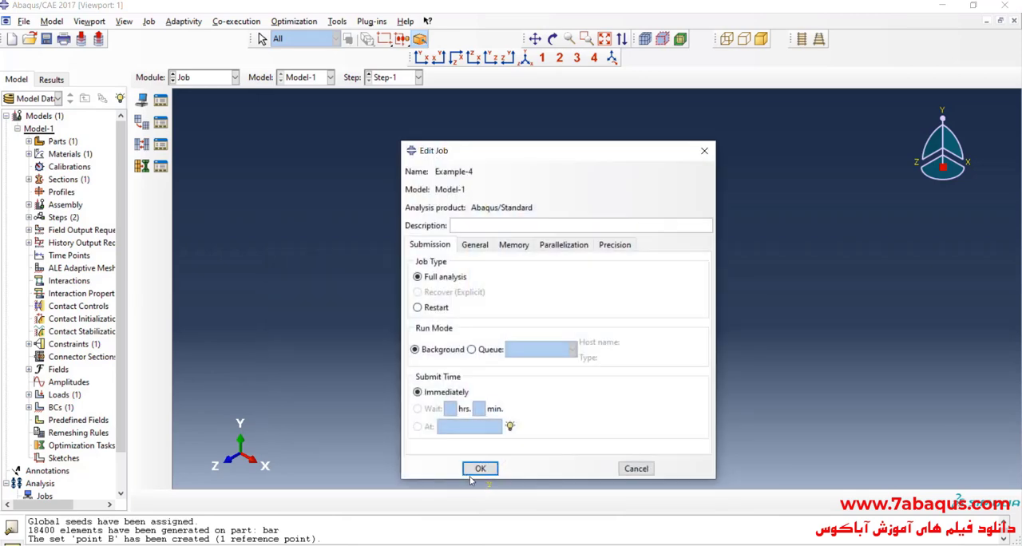
pyautogui.click(480, 467)
pyautogui.click(161, 99)
pyautogui.click(710, 189)
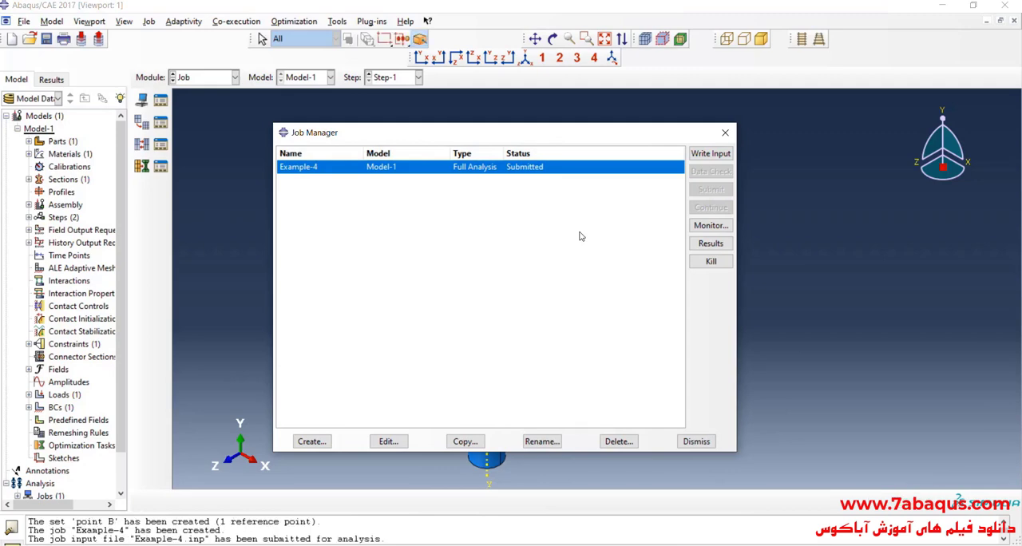
# Monitor job Example-4 through to completion and open its results in the Visualization module.
pyautogui.click(709, 226)
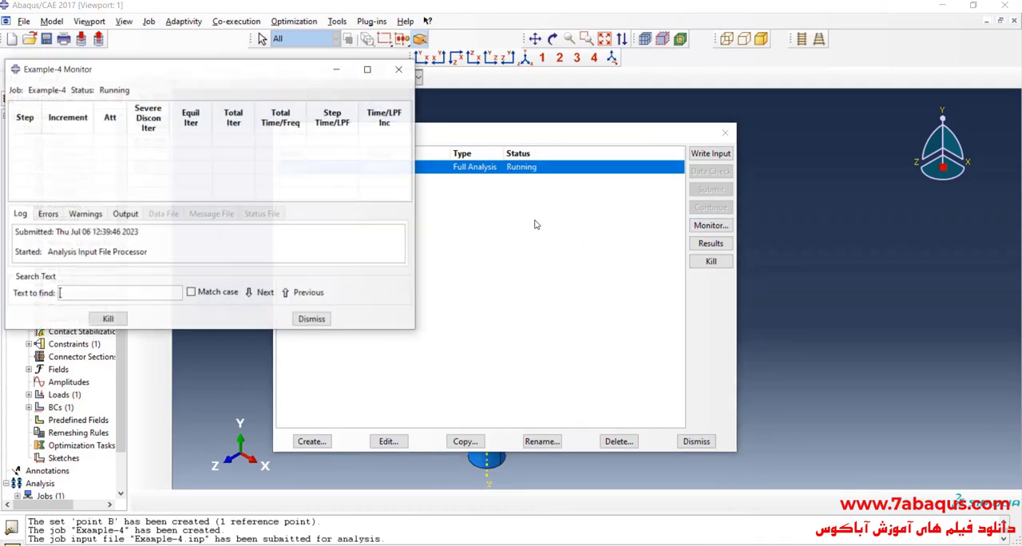
pyautogui.moveTo(292, 75); pyautogui.dragTo(560, 202)
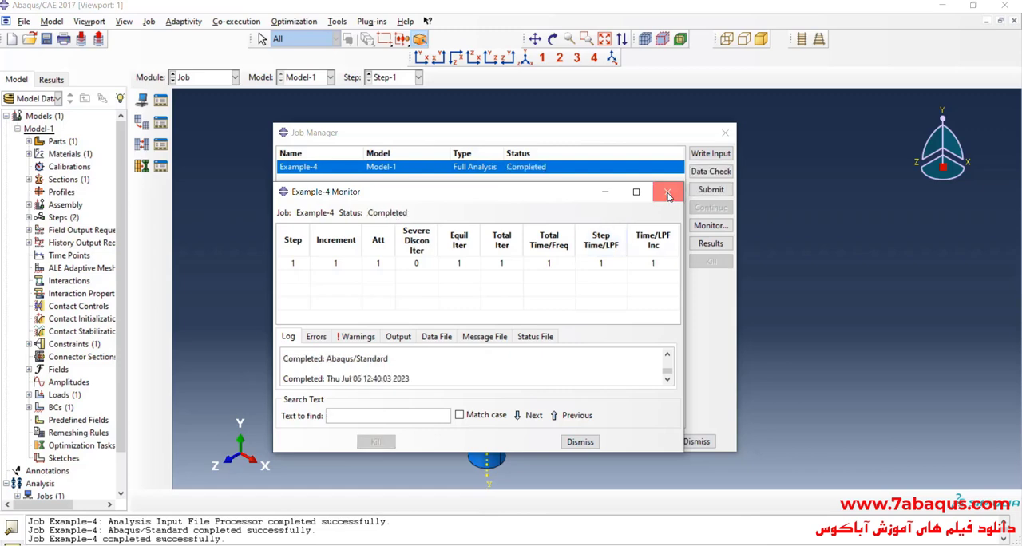
pyautogui.click(668, 193)
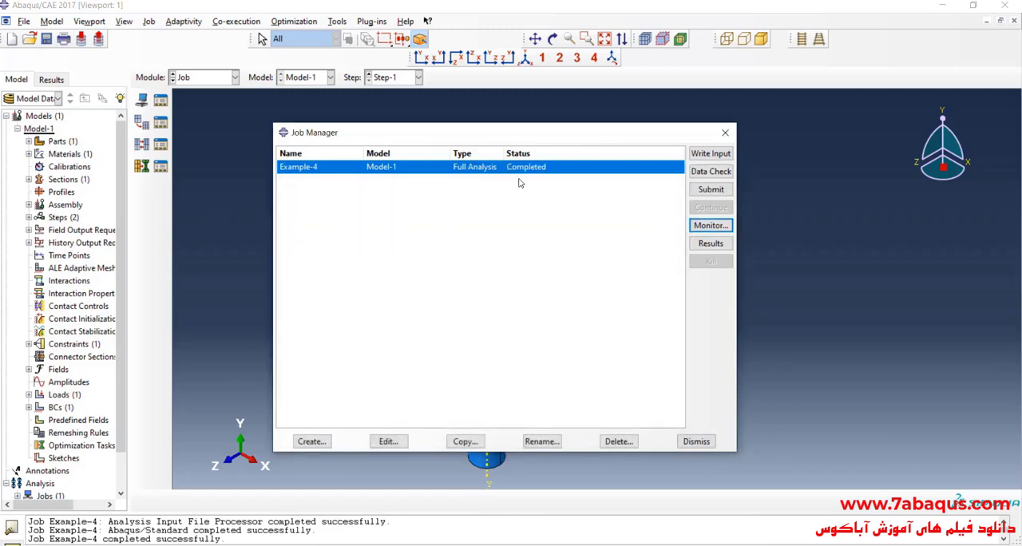
pyautogui.click(706, 248)
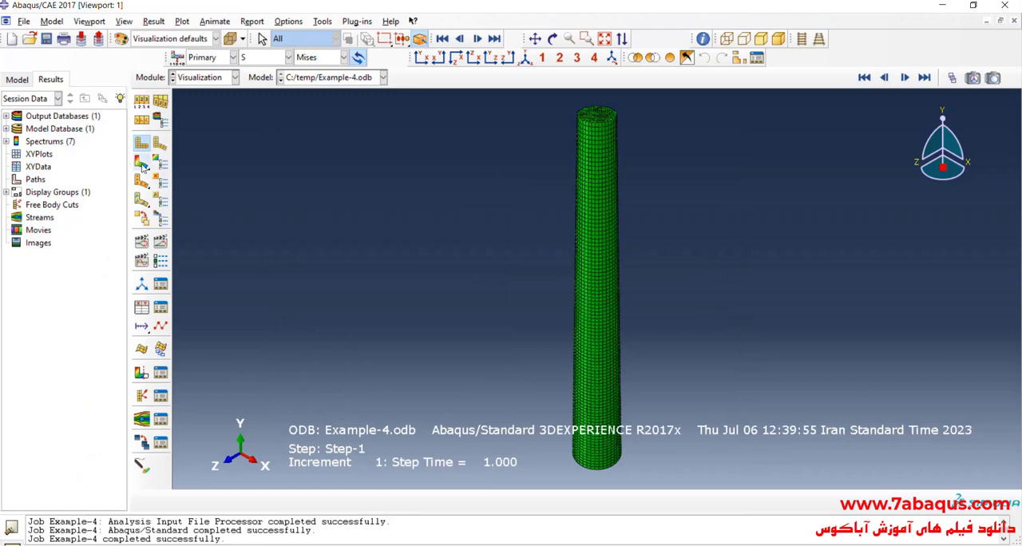
# Hide the title block in the results viewport through the viewport annotation options.
pyautogui.click(89, 21)
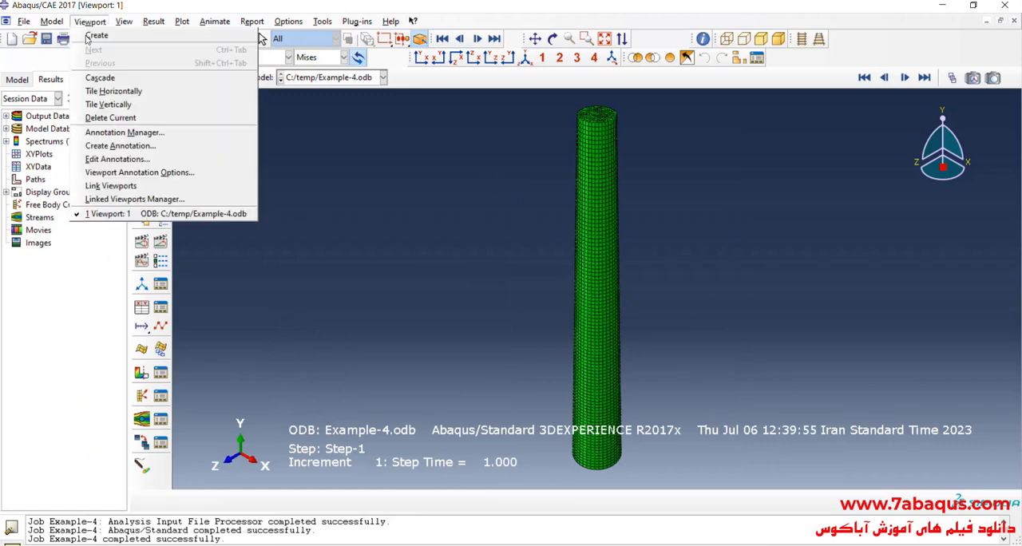
pyautogui.click(163, 171)
pyautogui.click(456, 248)
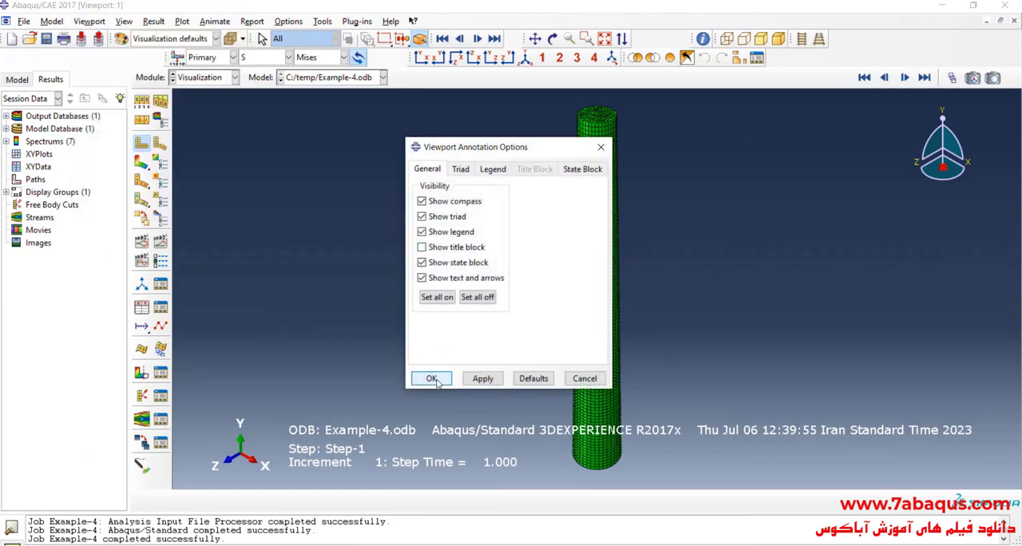
pyautogui.click(431, 378)
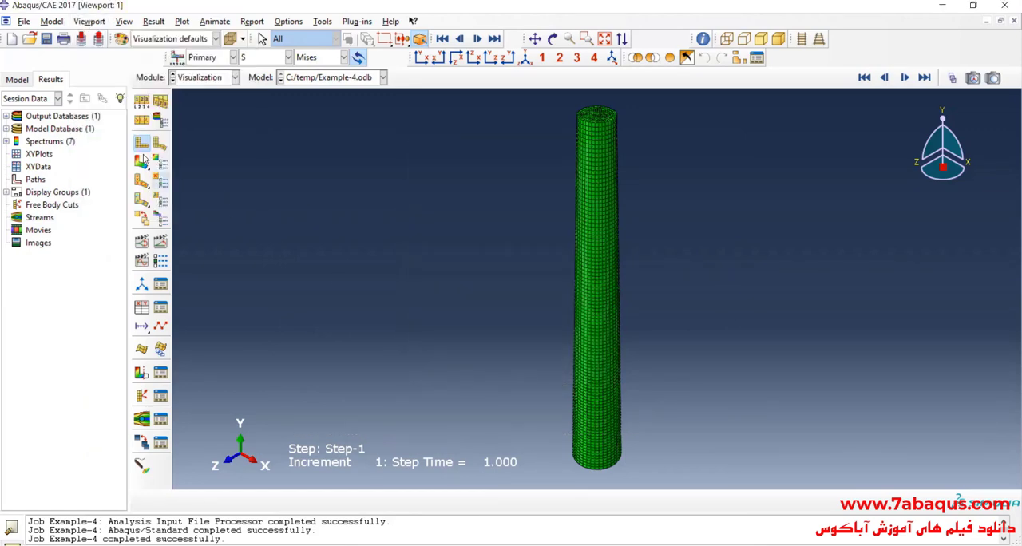
# Save the model database as Example-4 in the temp directory.
pyautogui.click(46, 39)
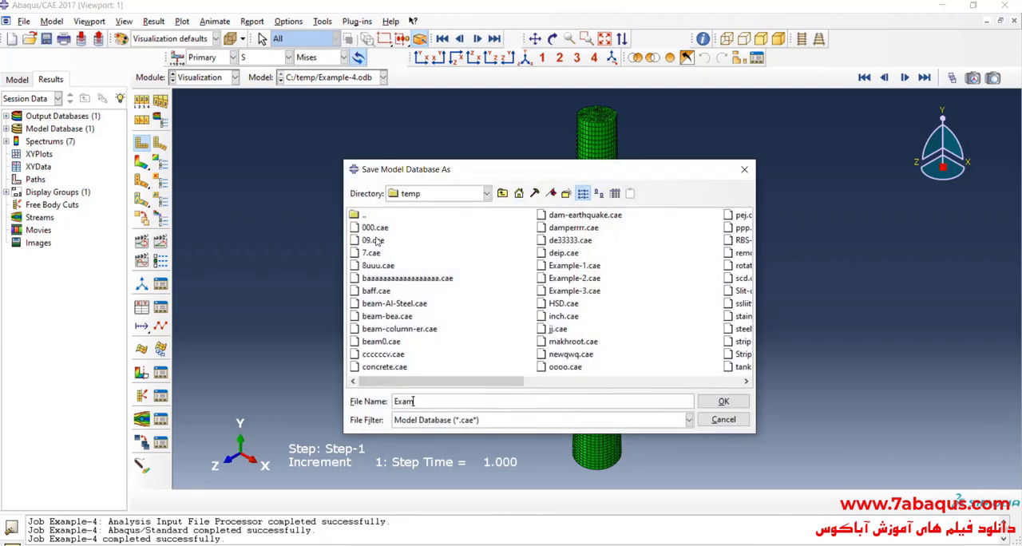
pyautogui.write('4')
pyautogui.click(736, 403)
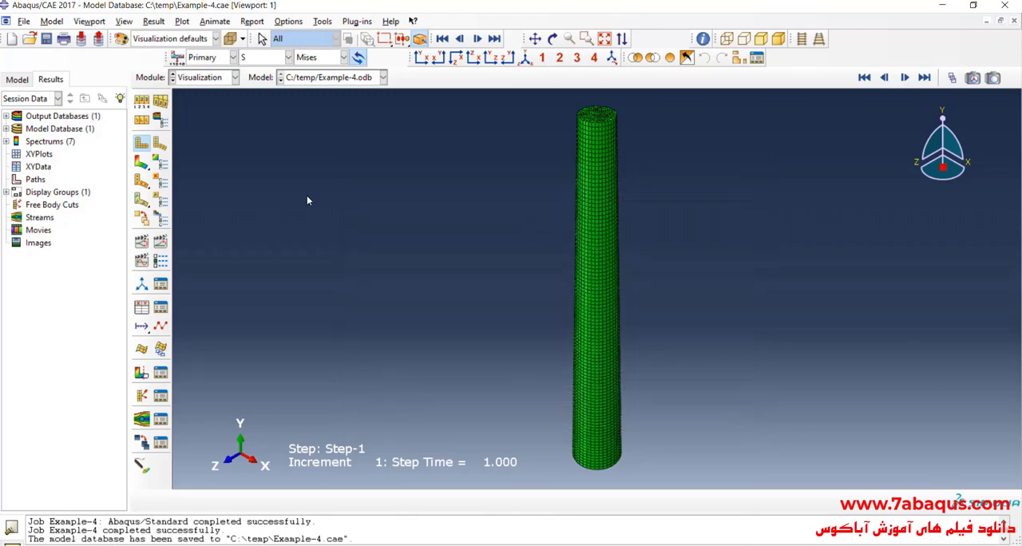
# Plot the Mises stress contours on the deformed bar and scrub through the frames of Step-1 with the Frame Selector.
pyautogui.click(142, 161)
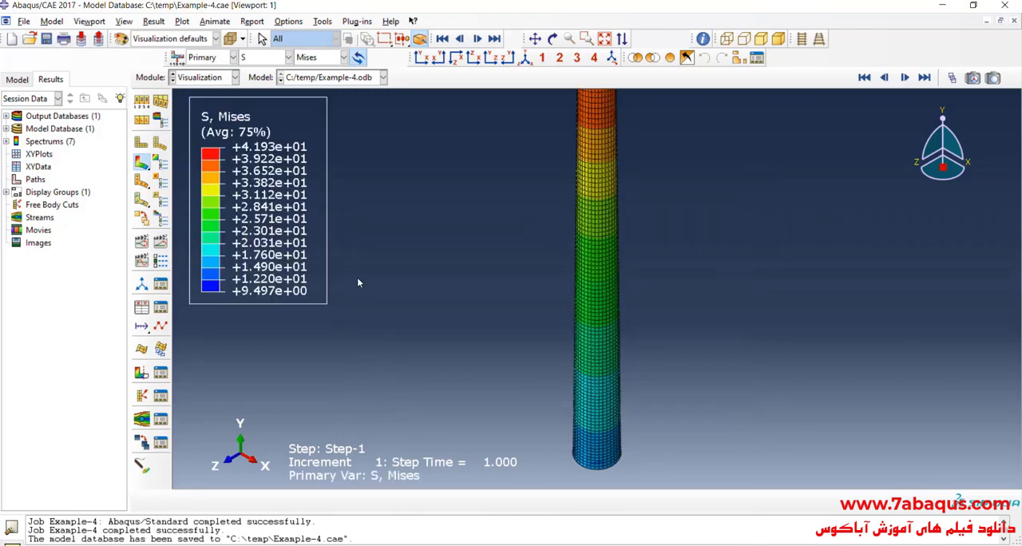
pyautogui.click(952, 77)
pyautogui.moveTo(931, 143); pyautogui.dragTo(837, 151)
pyautogui.click(837, 149)
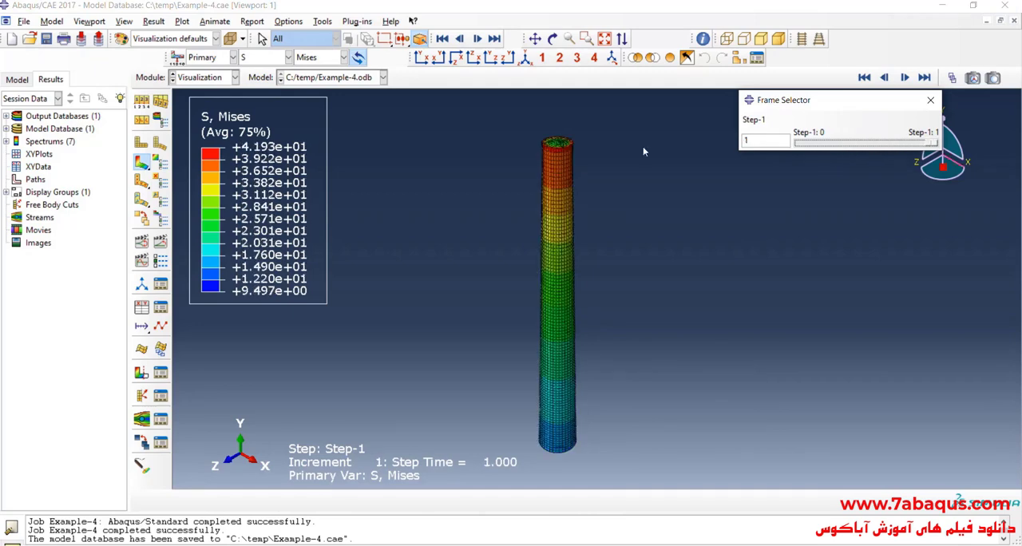
# Apply a uniform deformation scale factor to the contour plot and check the bar's deformation across the Step-1 frames.
pyautogui.click(145, 99)
pyautogui.click(266, 259)
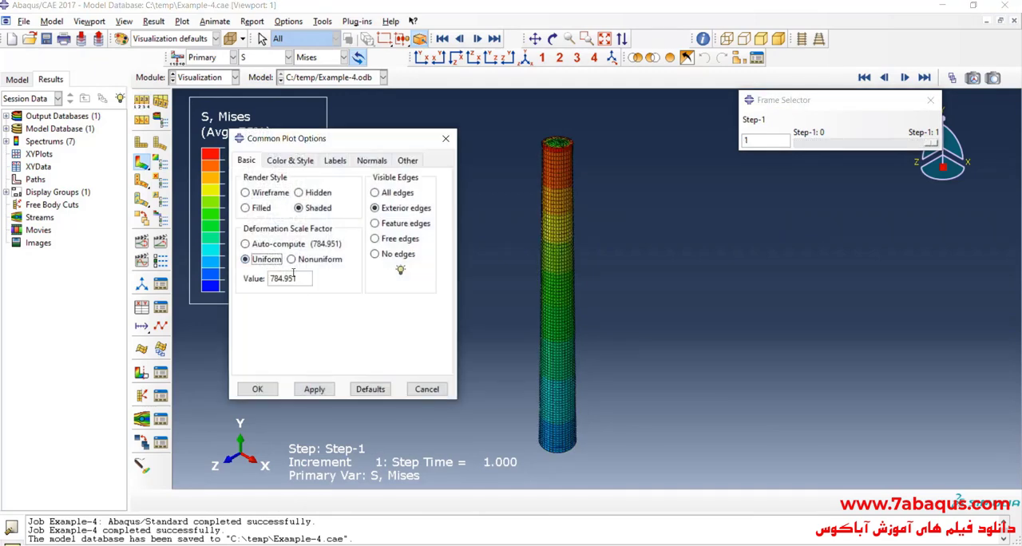
pyautogui.click(257, 389)
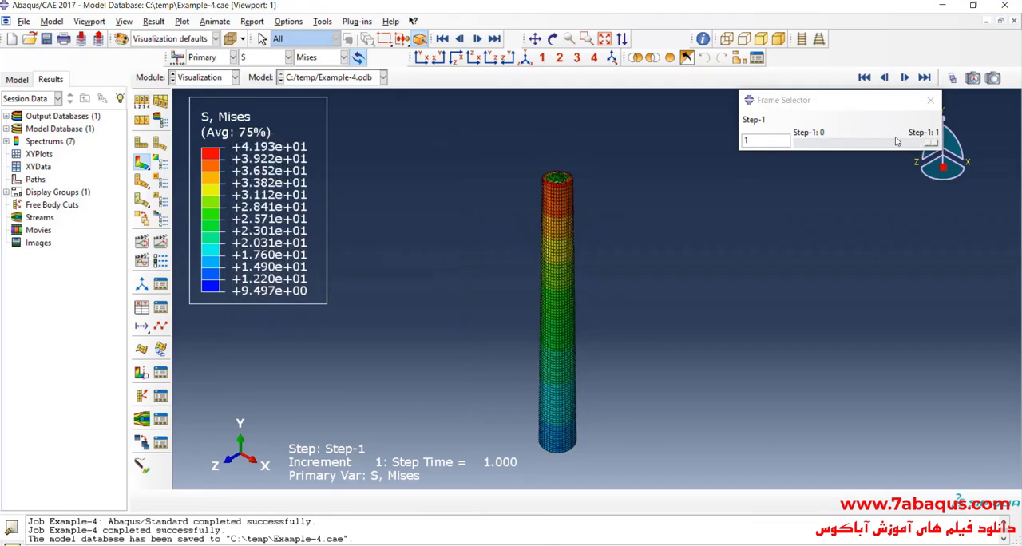
pyautogui.moveTo(930, 147); pyautogui.dragTo(953, 149)
pyautogui.scroll(-5, 573, 164)
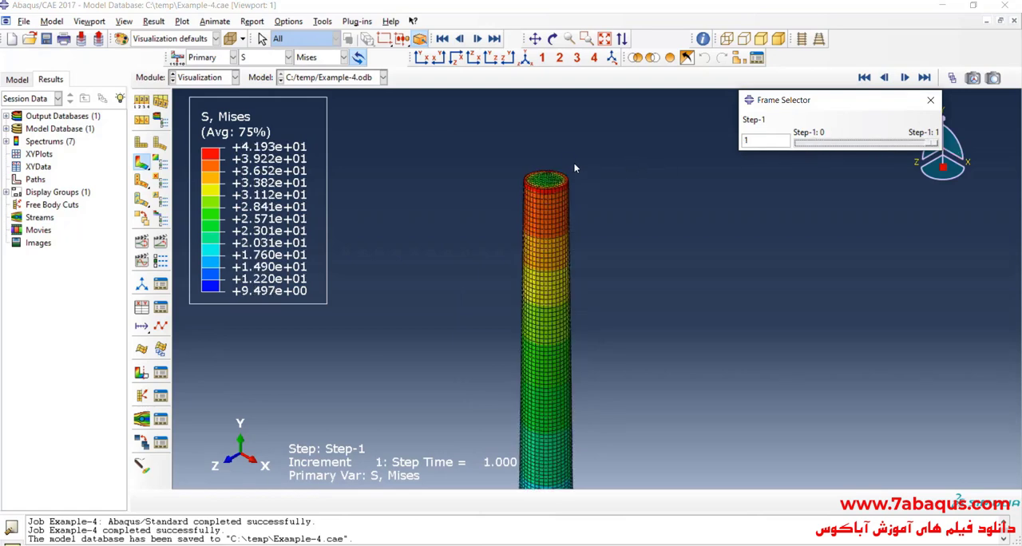
# Switch to 1.jpg and examine the questions about calculating and comparing the displacement of point B.
pyautogui.scroll(5, 549, 153)
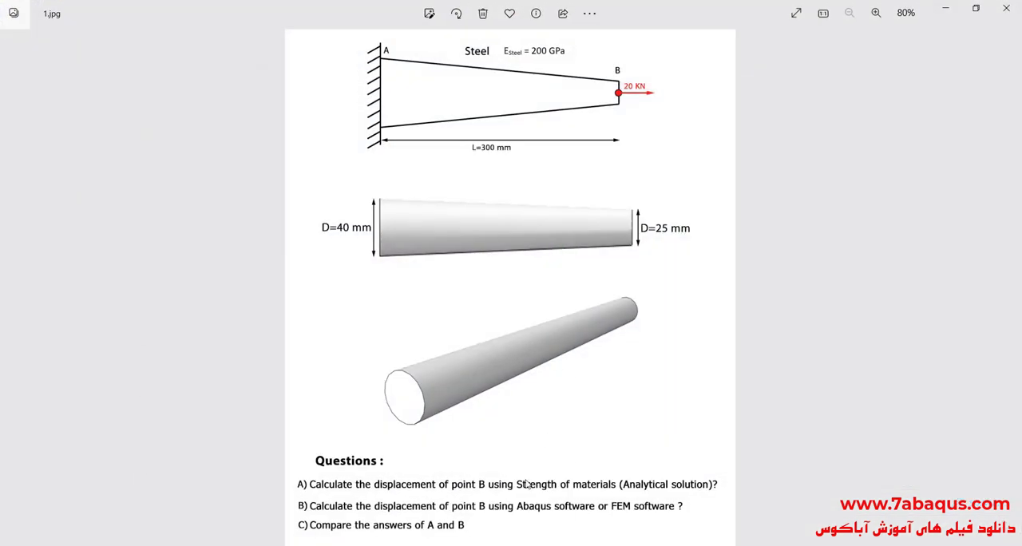
pyautogui.scroll(4, 516, 486)
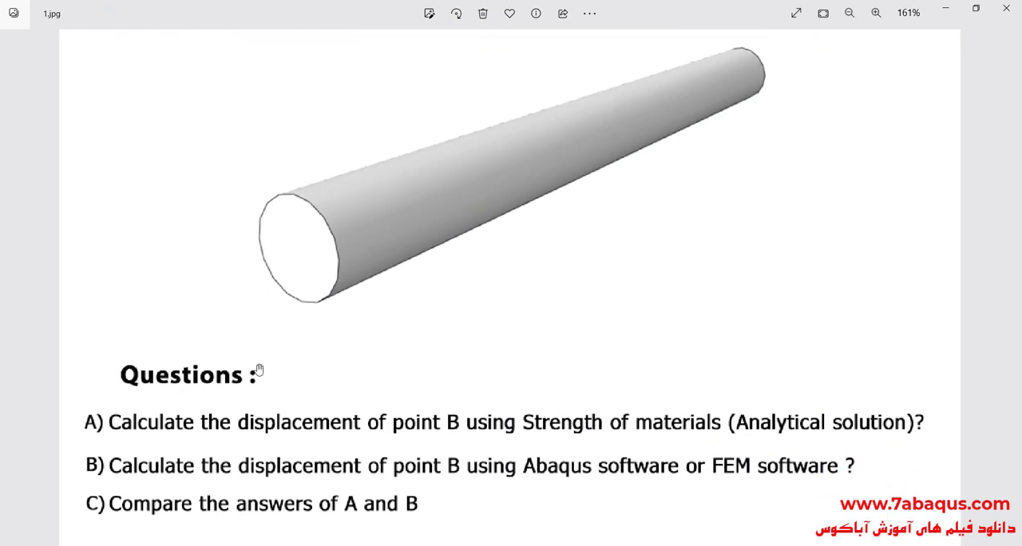